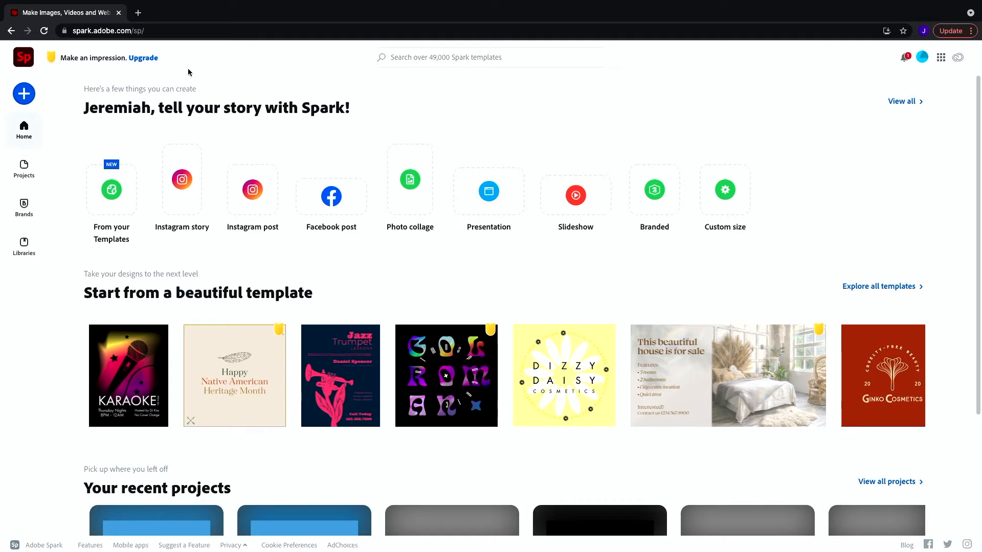
Create a new Web page project.
left_click(24, 95)
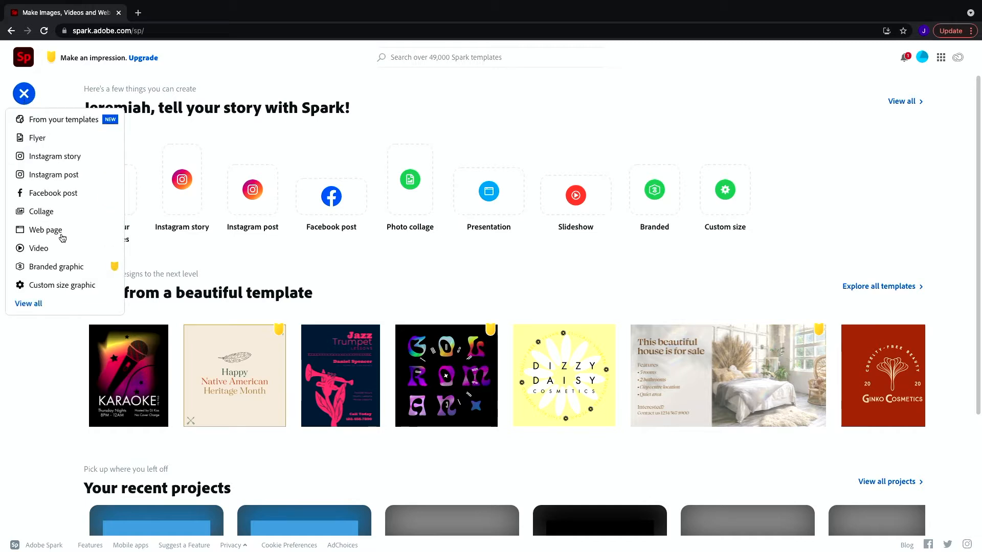
left_click(45, 230)
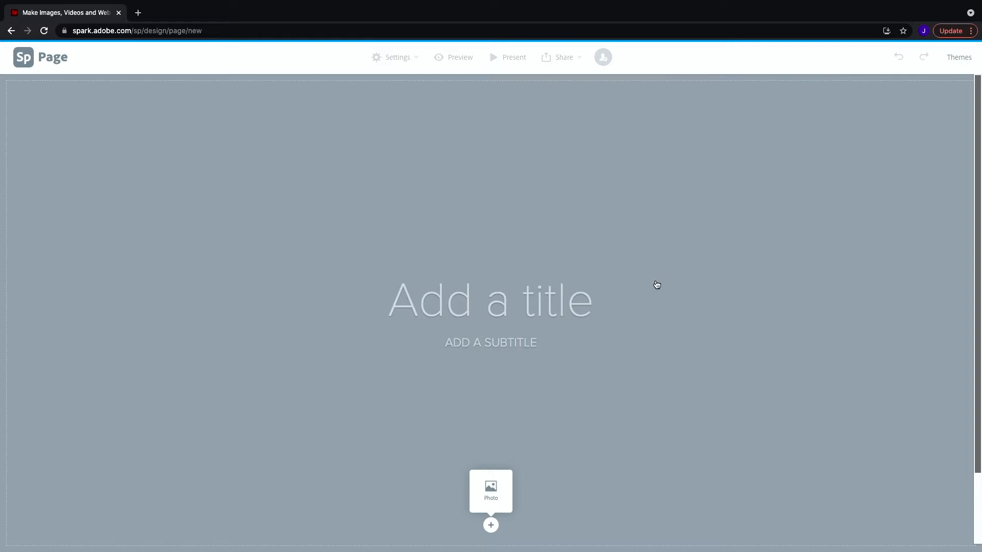
scroll(643, 280, "down", 1)
scroll(643, 280, "down", 2)
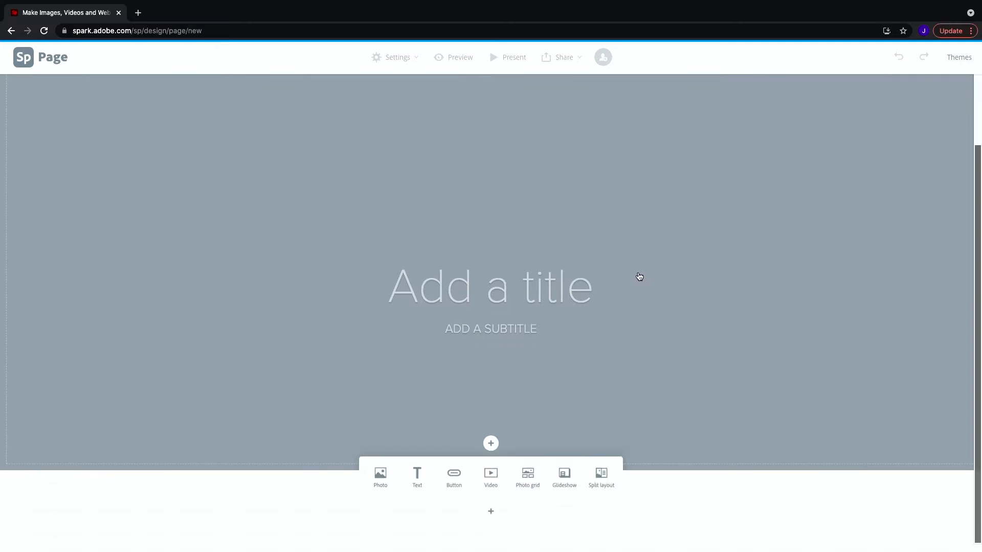
scroll(638, 274, "up", 2)
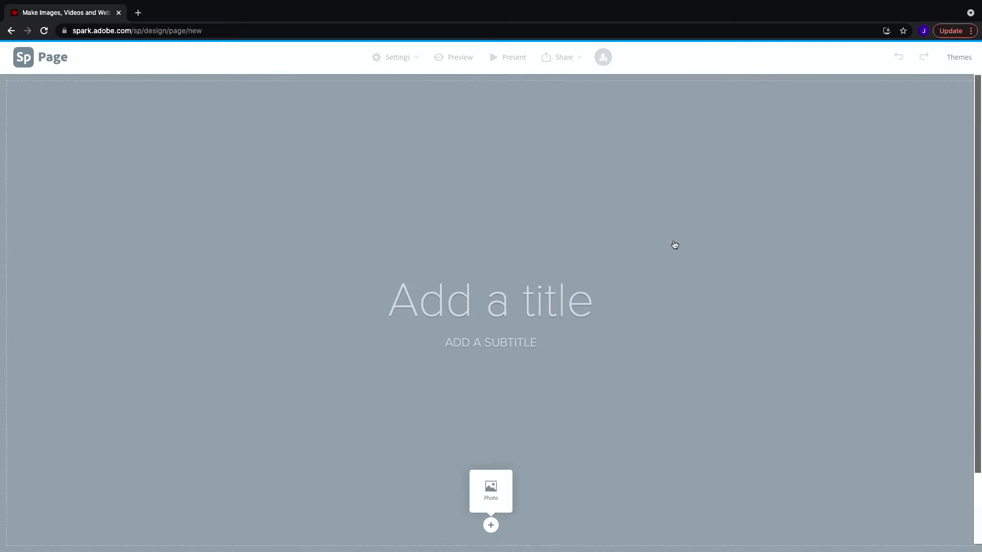
Apply the Wesley theme to the page.
left_click(957, 57)
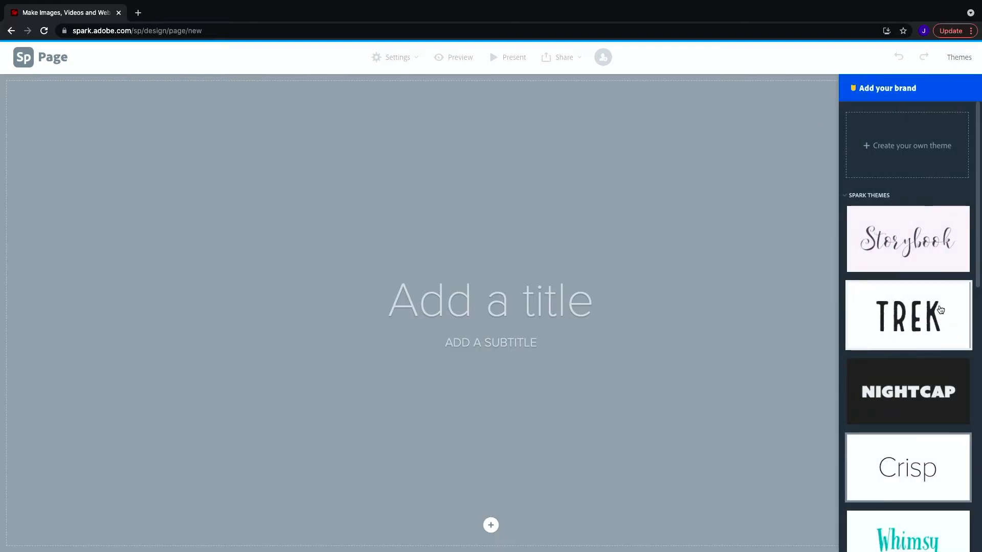
scroll(925, 289, "down", 10)
scroll(924, 289, "down", 2)
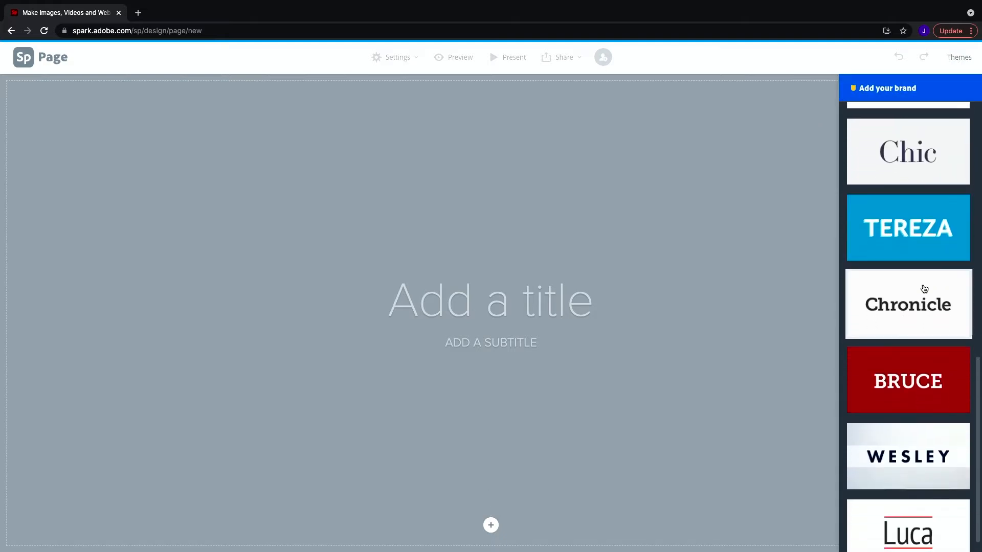
left_click(913, 430)
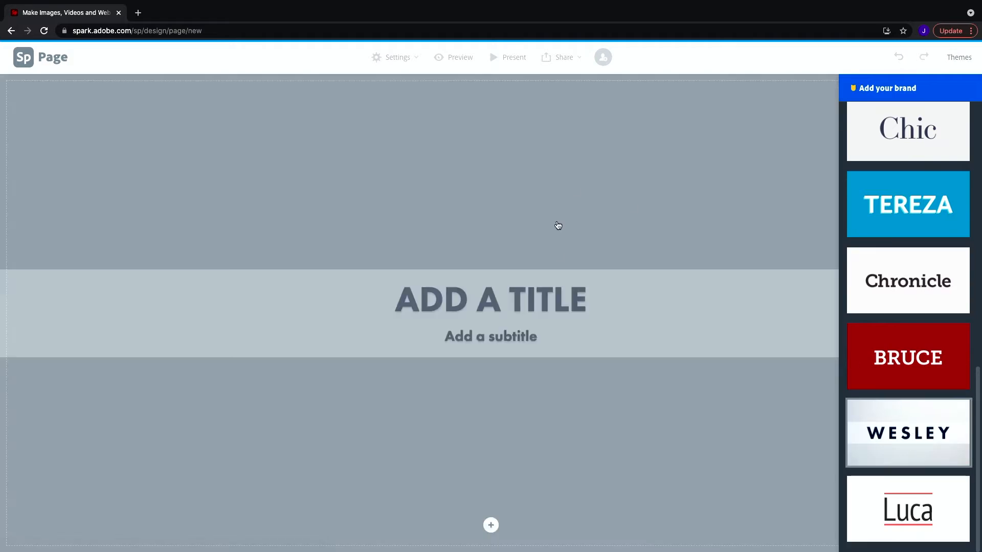
Set the page title to 'CPT202 - ' followed by the author's full name.
left_click(566, 297)
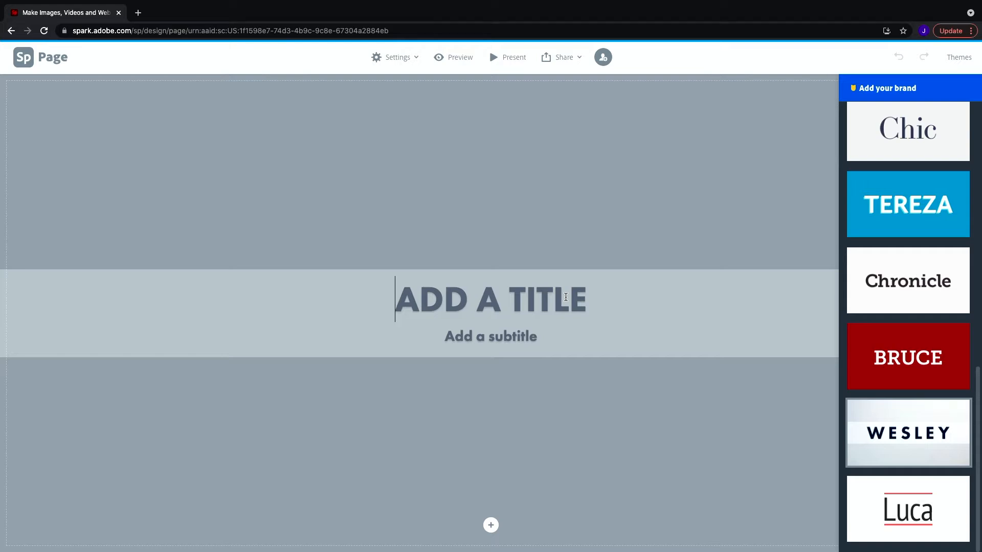
type("CPT202 - JE")
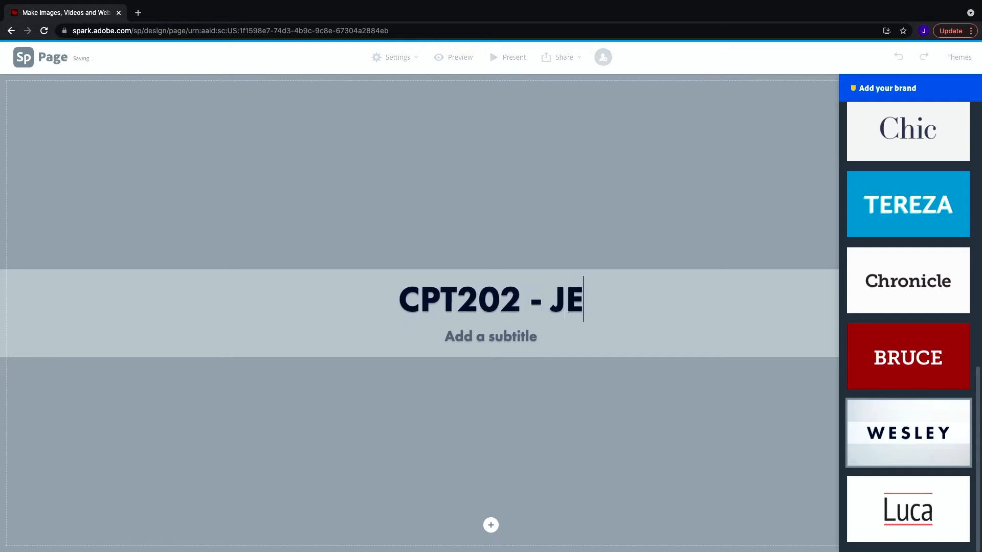
type("REMIAH BA")
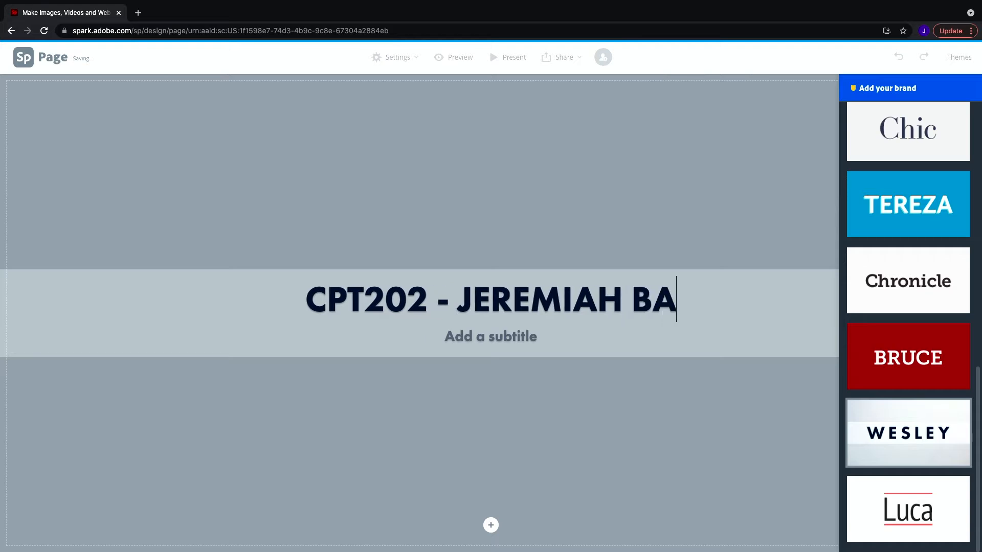
type("UMANN")
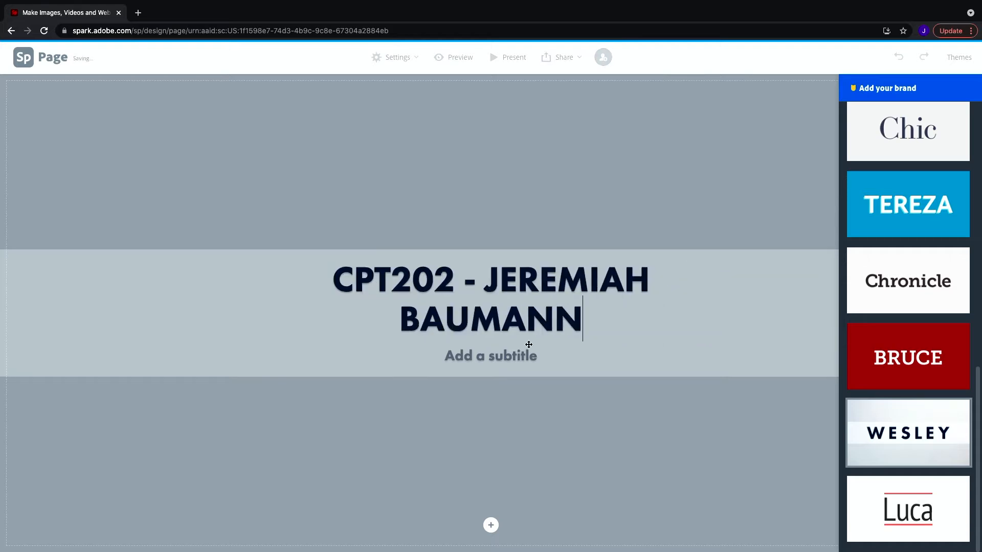
Set the subtitle to Portfolio.
left_click(526, 356)
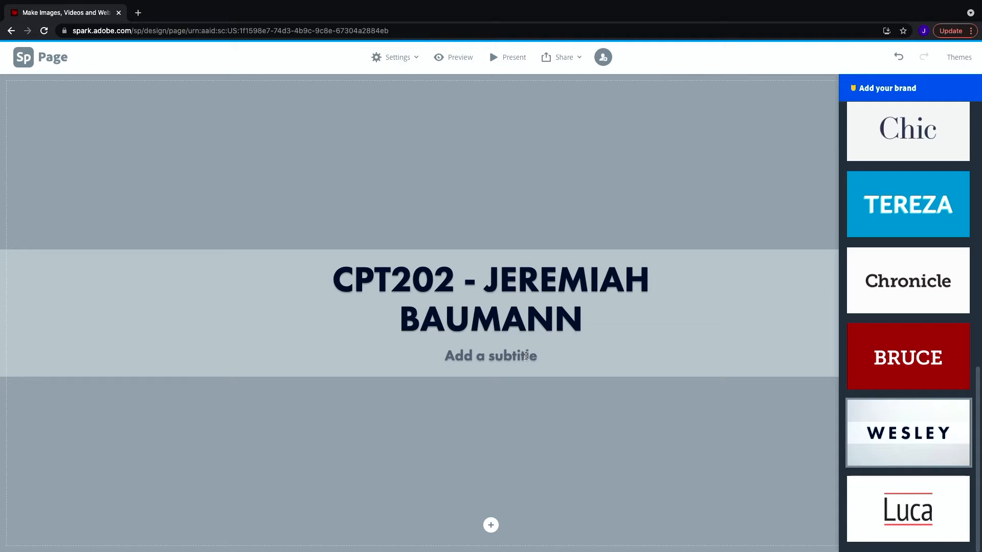
type("Por")
type("ttf")
key("BackSpace")
key("BackSpace")
type("folio")
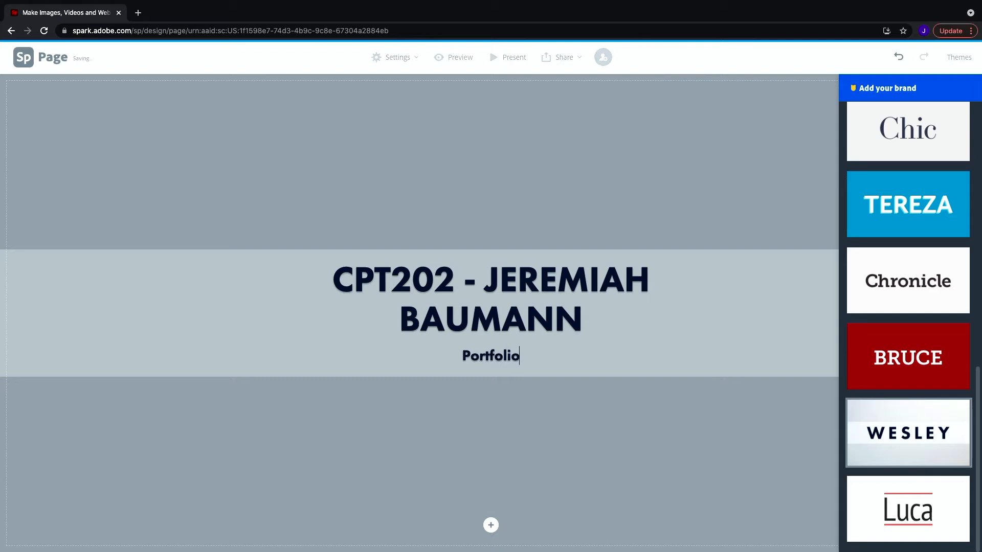
Add a Glideshow section below the header and insert the laptop photo from a free-photo search for Blog.
left_click(650, 476)
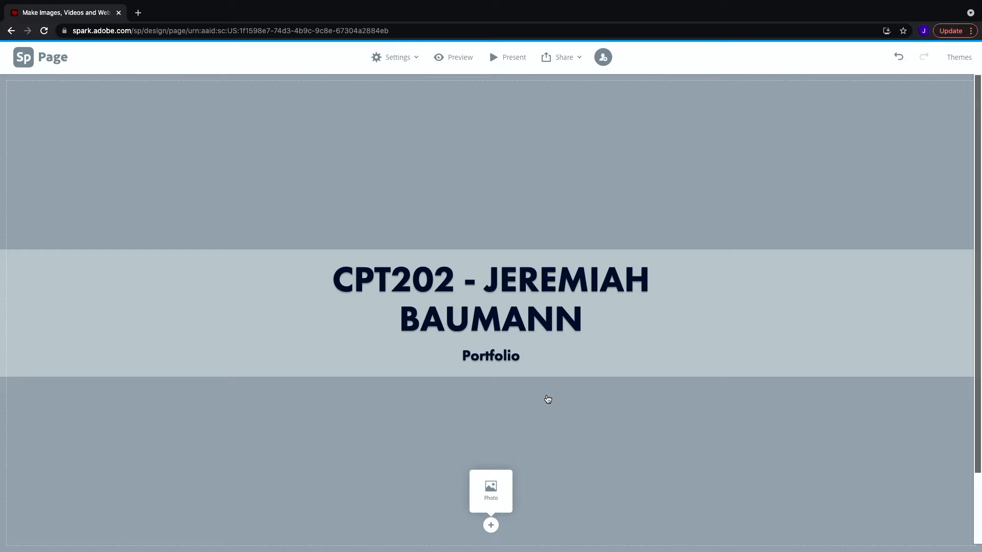
left_click(491, 527)
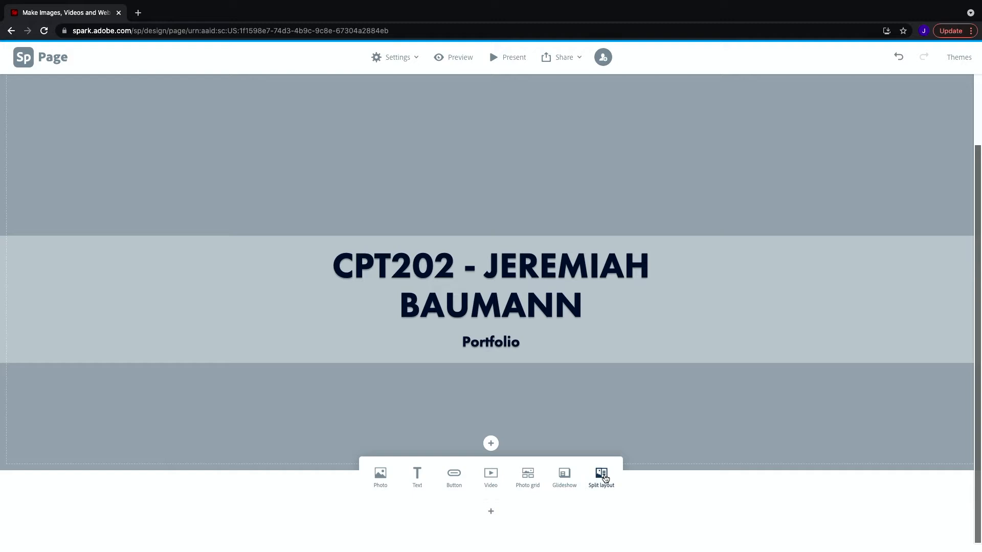
left_click(565, 476)
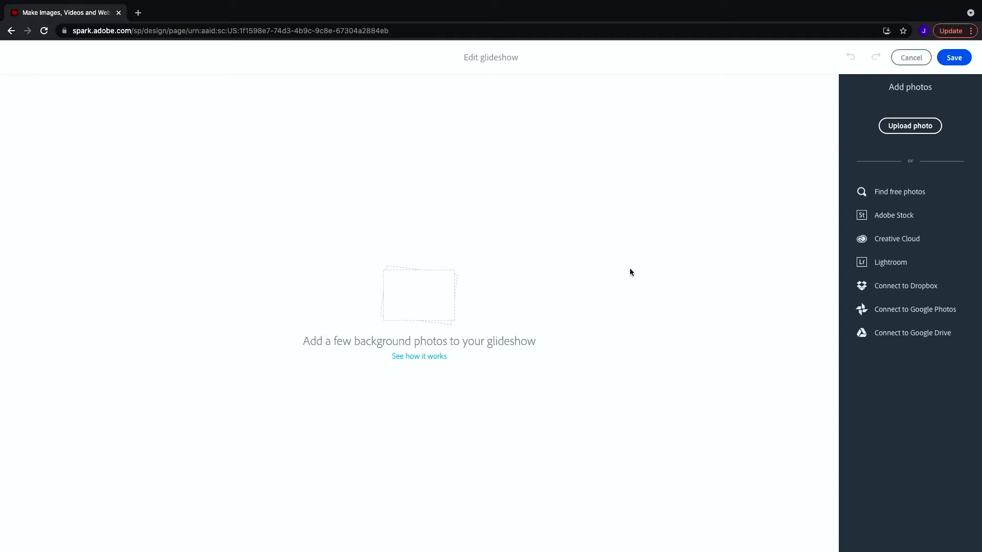
left_click(897, 196)
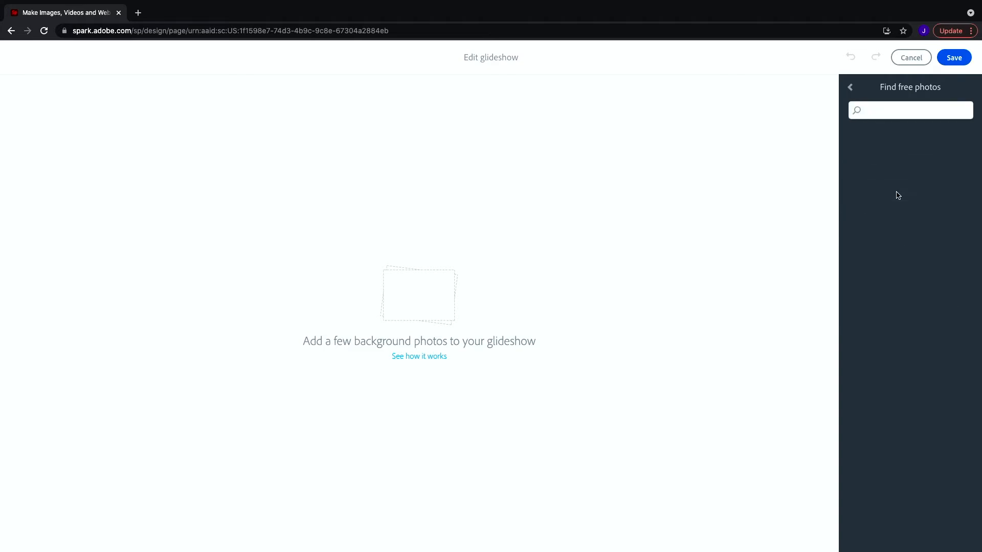
type("Blog")
key("Return")
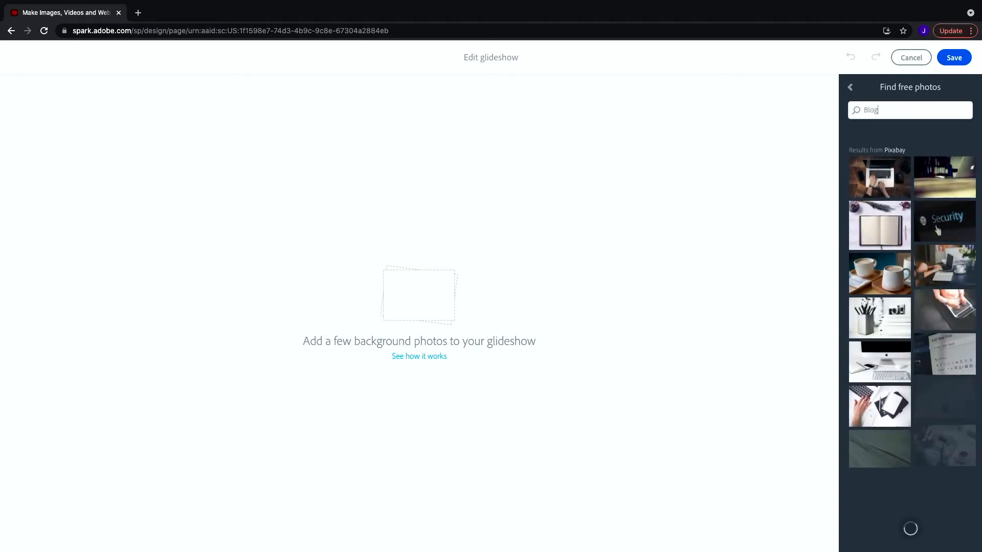
left_click(888, 177)
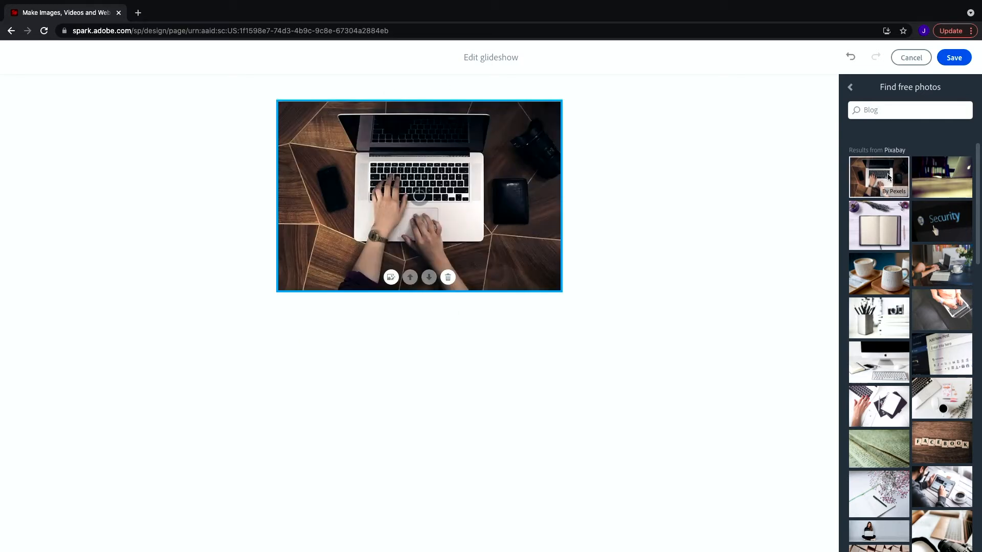
Search free photos for Website, add the code-screen photo to the glideshow, and save it.
left_click_drag(903, 110, 849, 106)
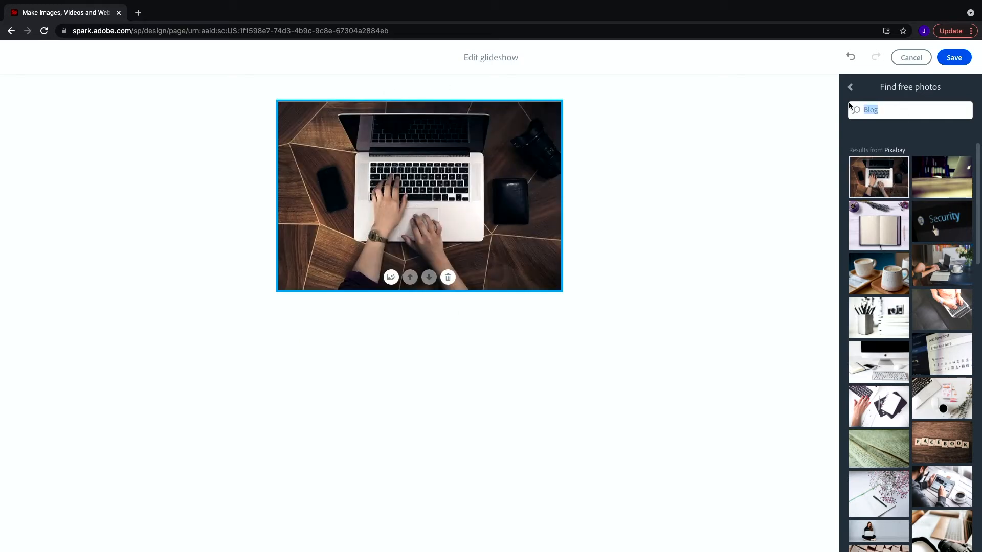
type("Website")
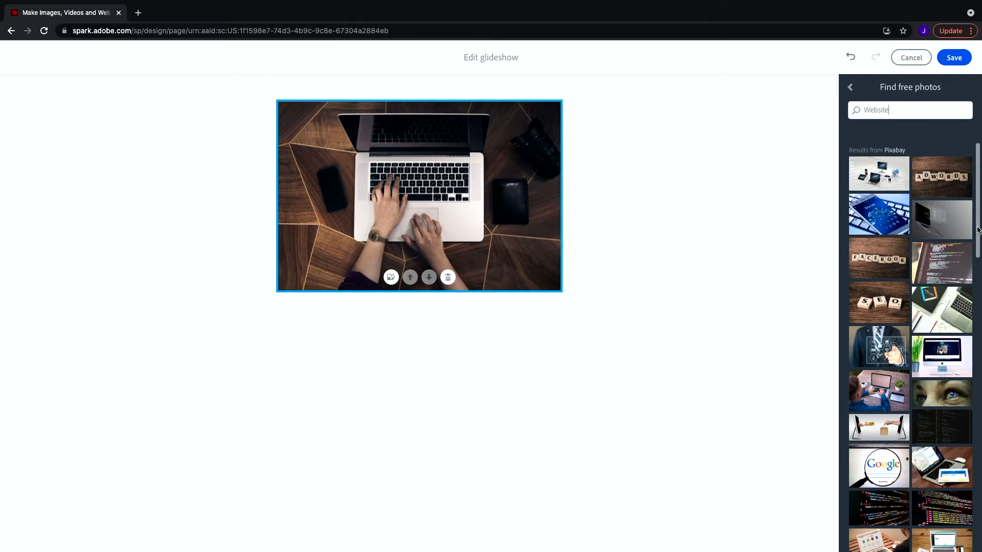
left_click(945, 263)
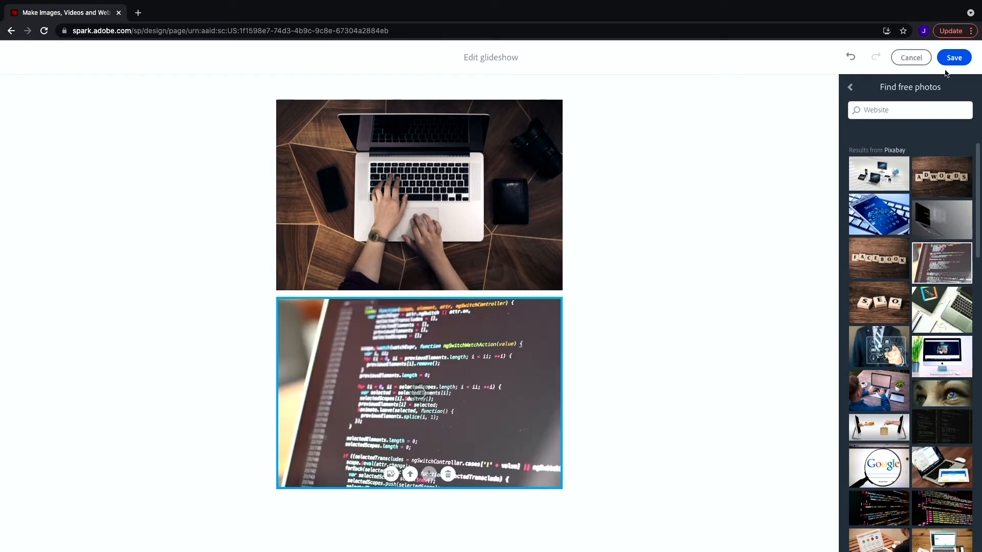
left_click(953, 58)
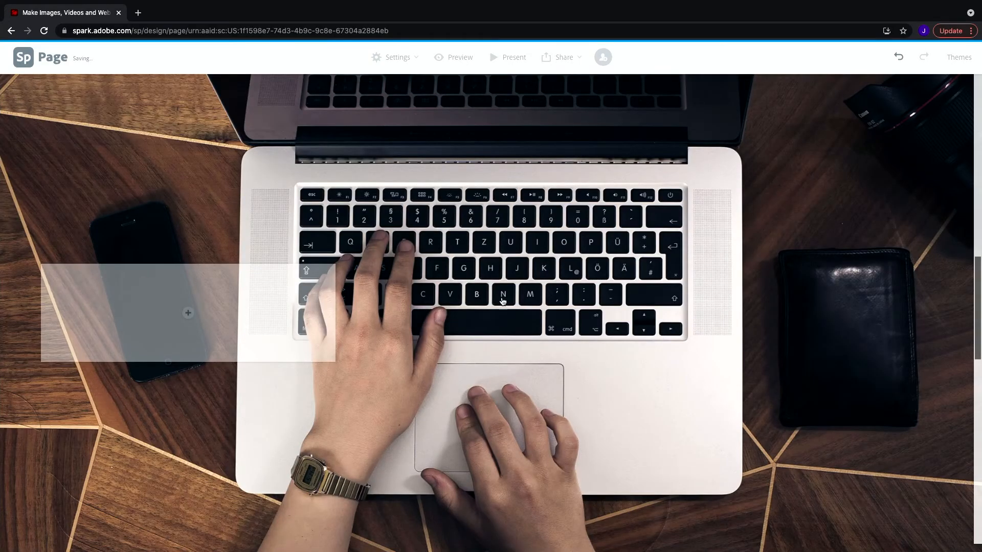
Scroll through the page to review the header and glideshow sections.
scroll(500, 308, "up", 10)
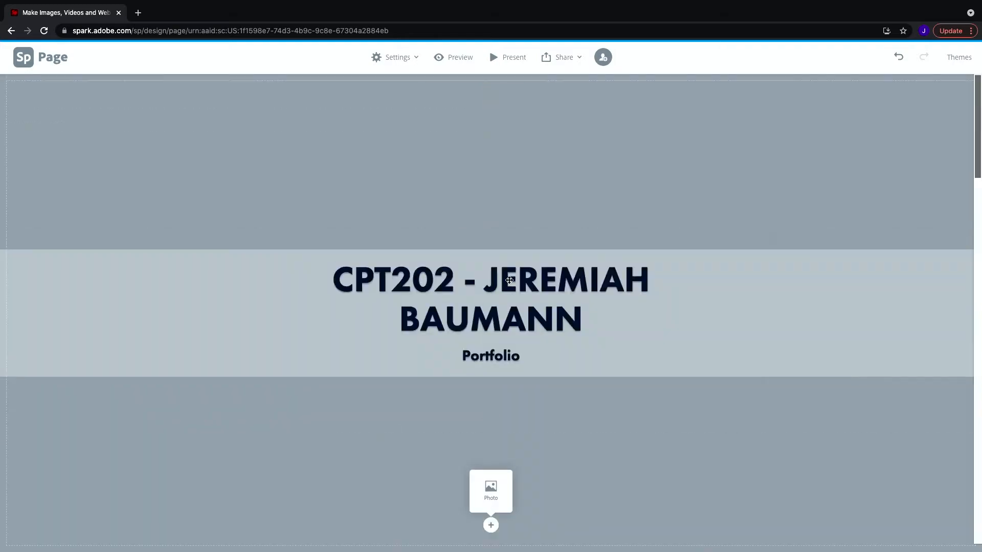
scroll(514, 202, "down", 10)
scroll(511, 203, "down", 6)
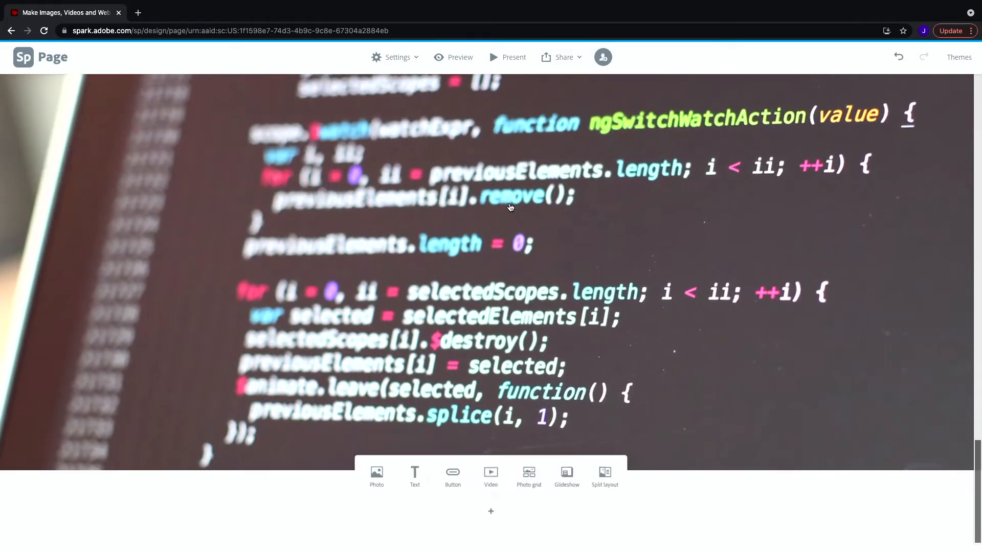
scroll(510, 207, "up", 10)
scroll(512, 207, "down", 8)
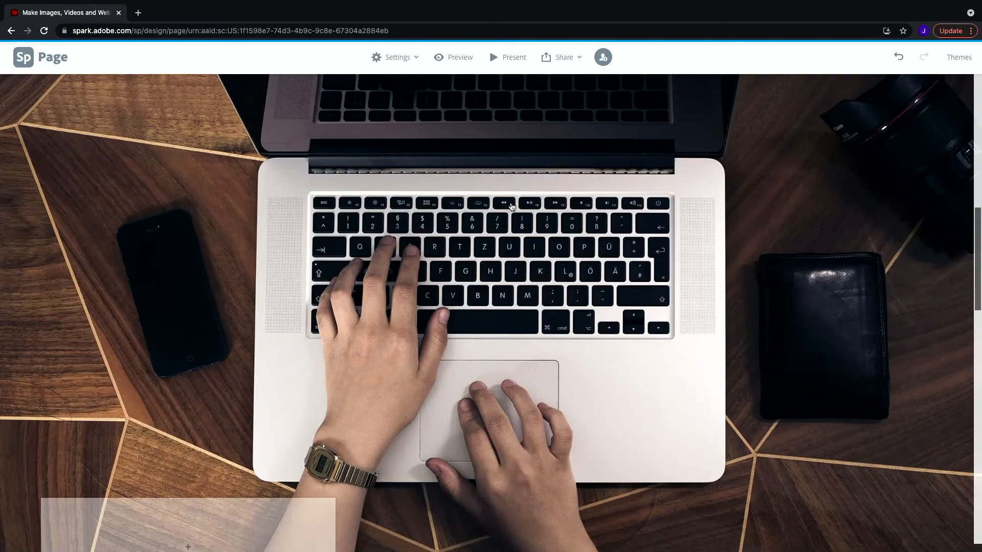
scroll(510, 205, "up", 8)
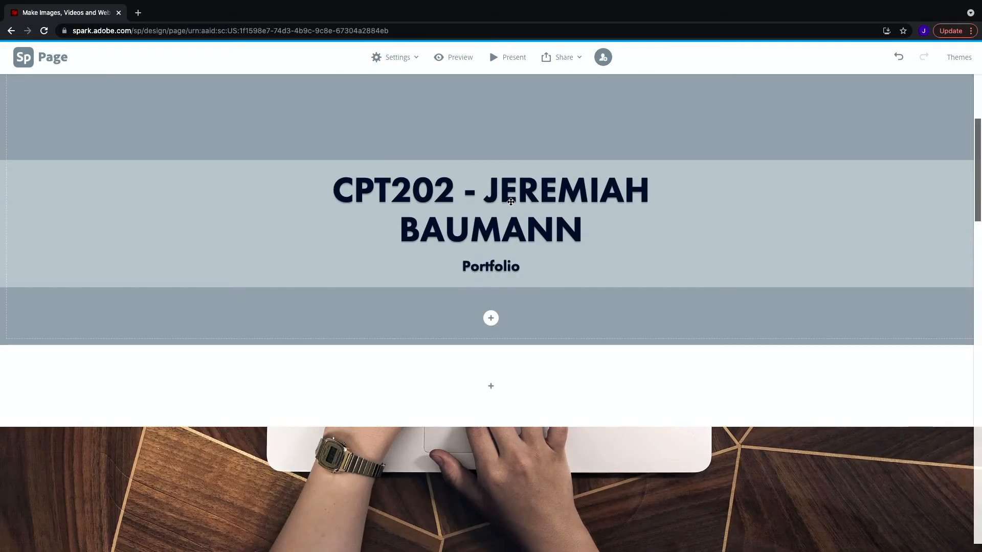
scroll(511, 203, "down", 6)
scroll(508, 207, "down", 2)
scroll(507, 210, "up", 10)
scroll(526, 350, "down", 6)
scroll(482, 290, "up", 3)
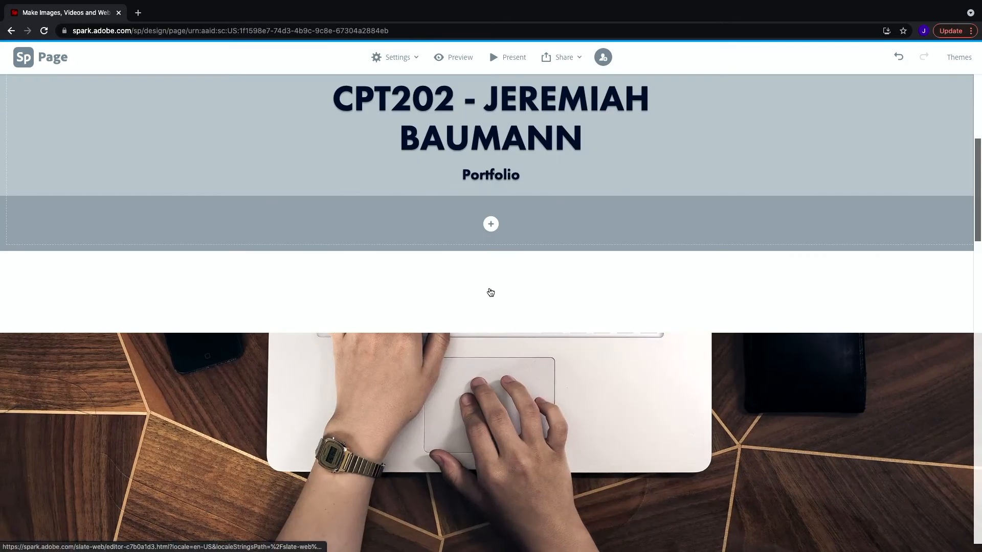
Add a text paragraph under the header: 'Hello, my name is' plus the author's name, then 'I'm a BLANK year at Finlandia University.'.
left_click(490, 292)
left_click(415, 254)
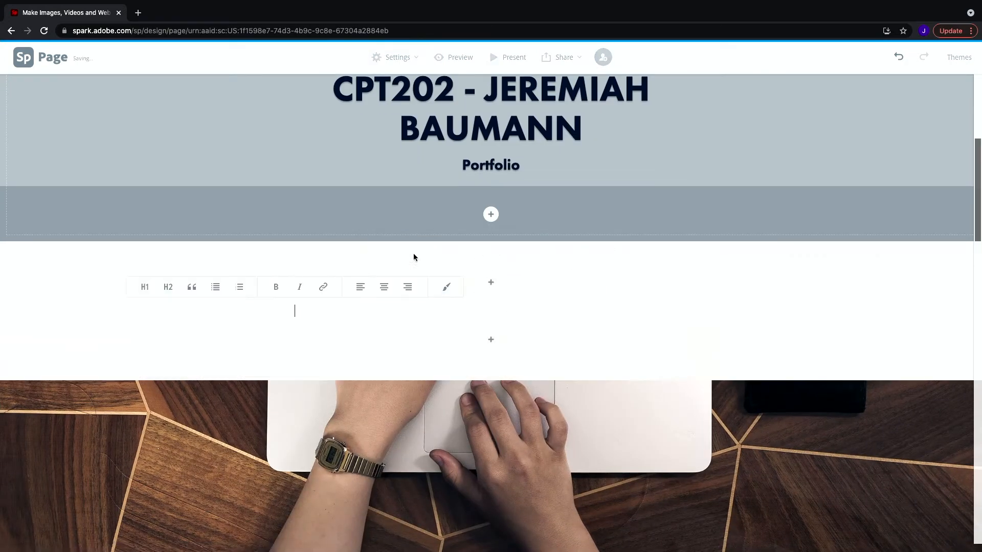
type("He")
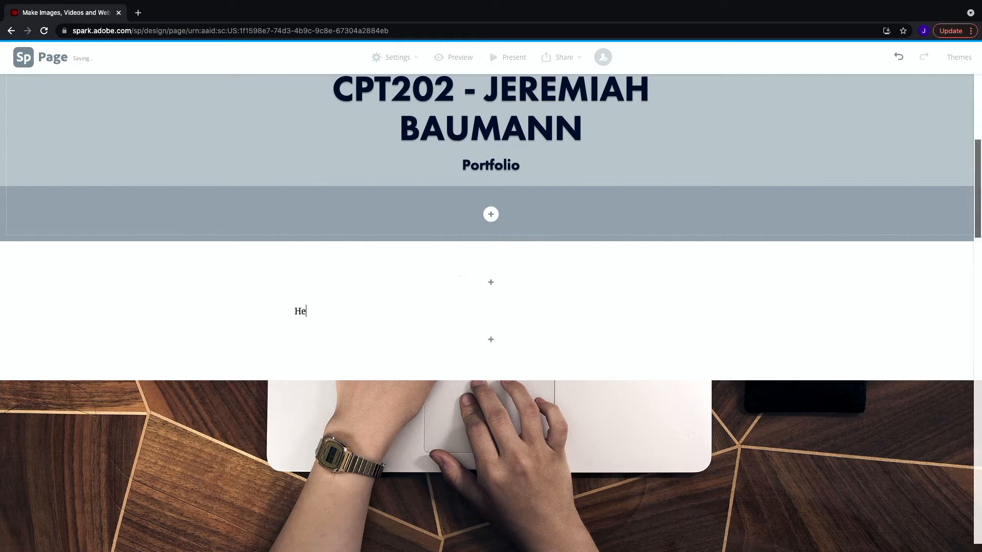
type("llo, my name is Jeremiah Bauann")
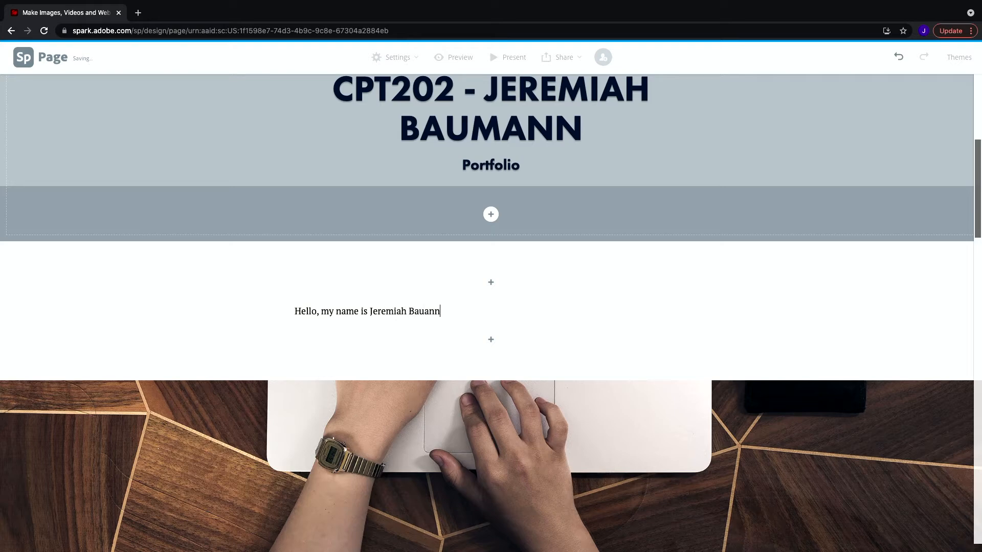
key("BackSpace")
type("an")
type("ann. I'm ")
type("a BLANK year at")
type(" Finlandia Uni")
type("versity.")
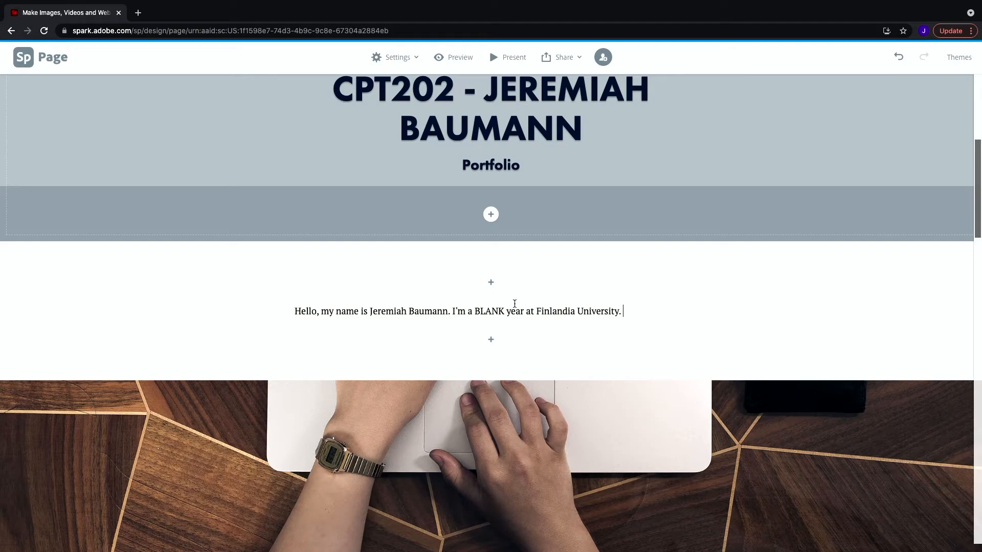
Add the text 'The Blog Assignment' to the first glideshow slide.
scroll(578, 305, "down", 8)
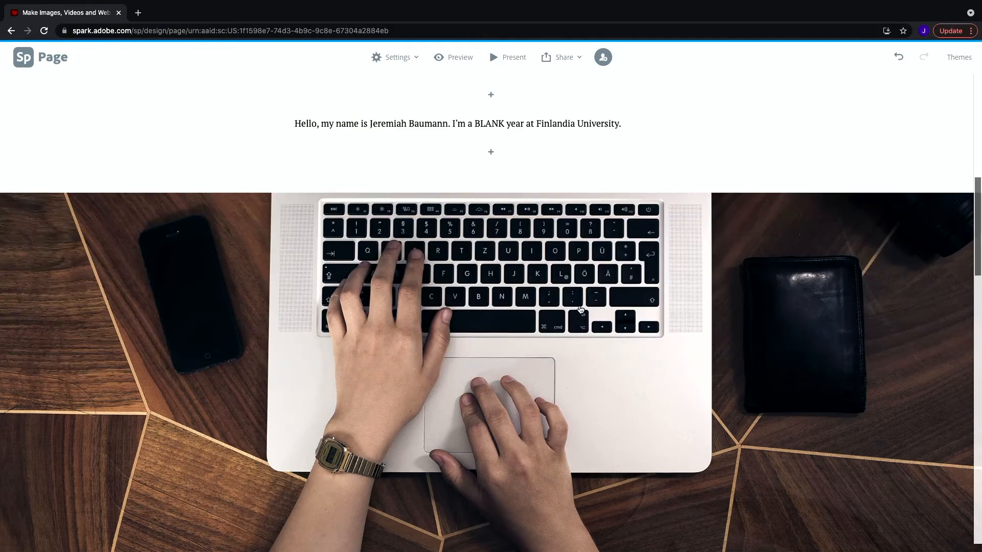
scroll(582, 240, "down", 1)
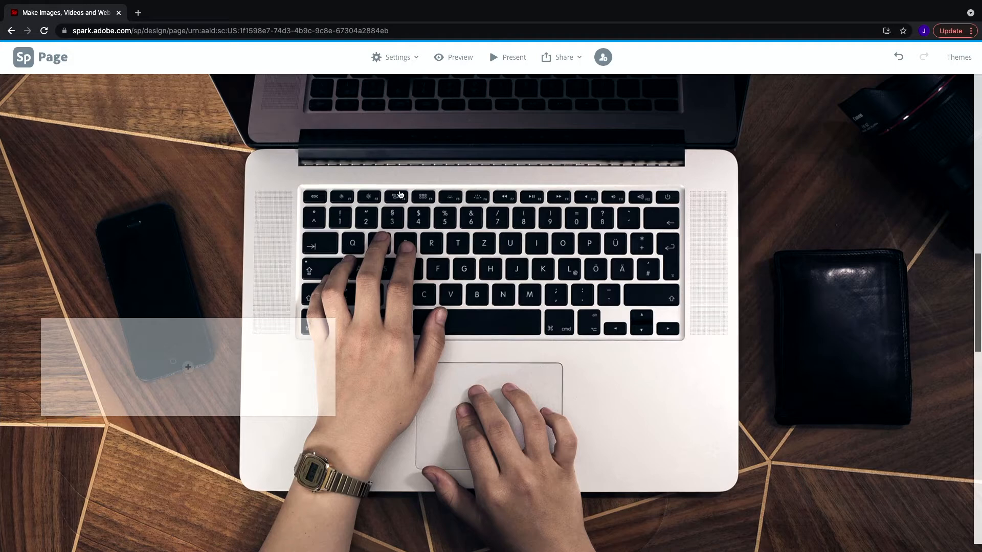
left_click(189, 368)
left_click(168, 330)
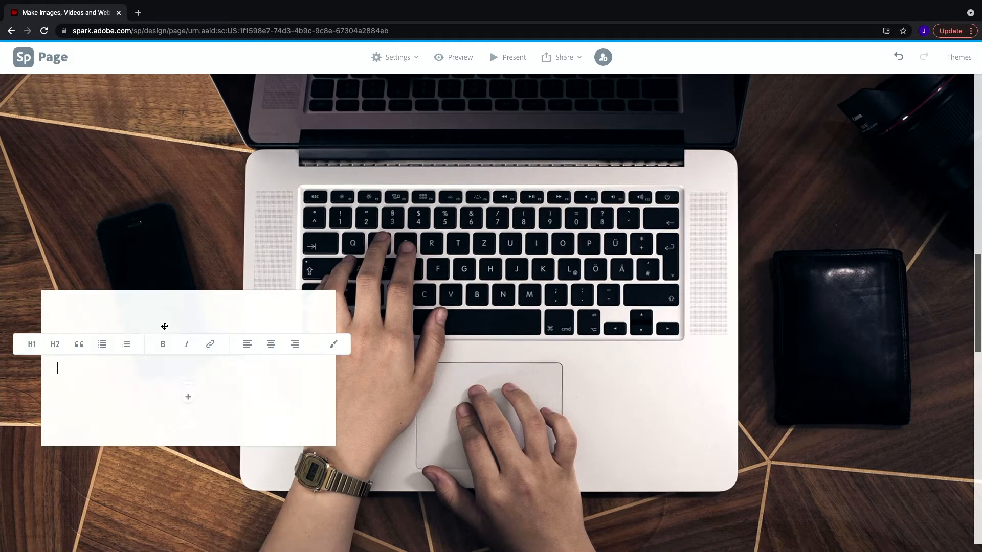
type("The B")
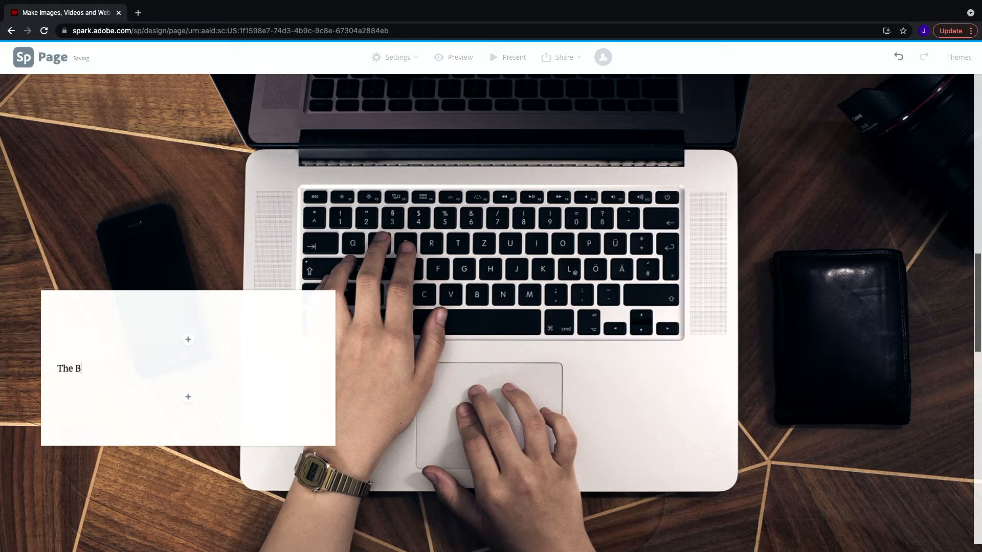
type("log Assignment")
key("Return")
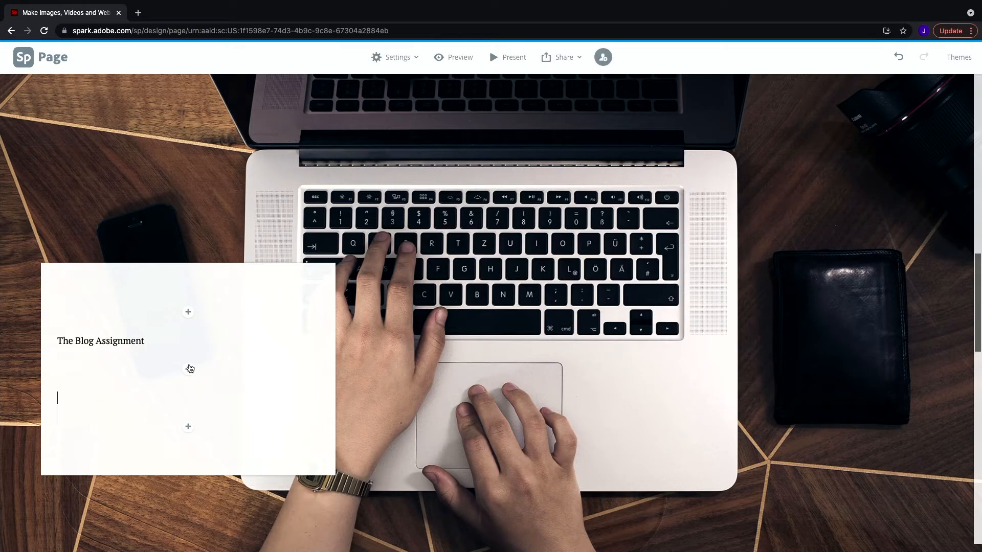
Insert the WordPress logo photo above 'The Blog Assignment' from a free-photo search for Wordpress.
left_click(187, 313)
left_click(133, 303)
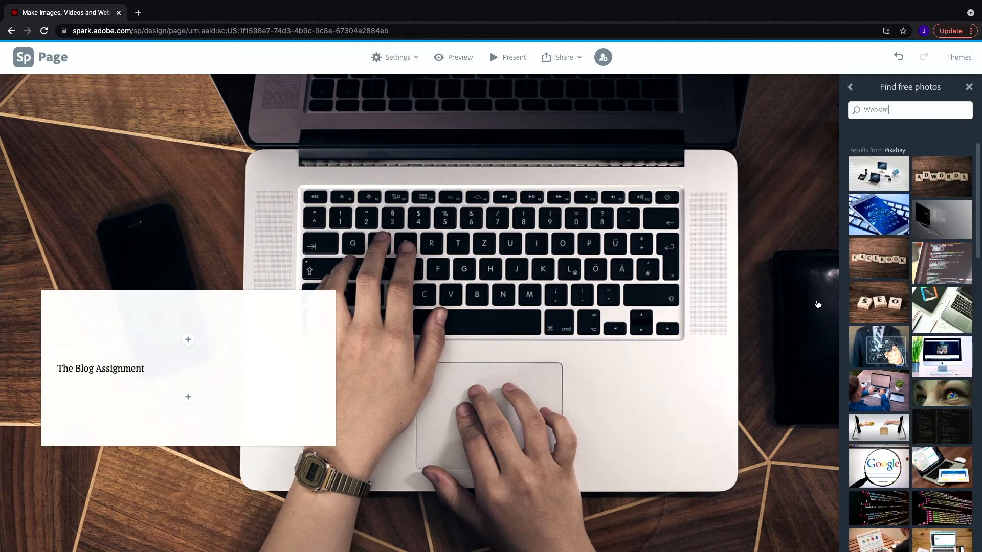
left_click_drag(894, 109, 814, 106)
type("Weebly")
key("Return")
key("super+a")
type("Wordpress")
key("Return")
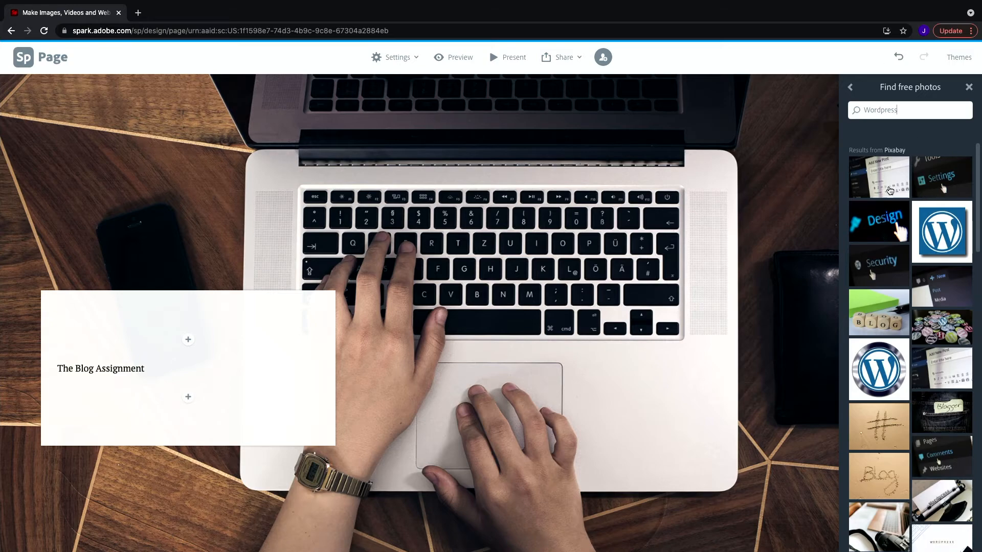
left_click(934, 238)
scroll(271, 319, "down", 8)
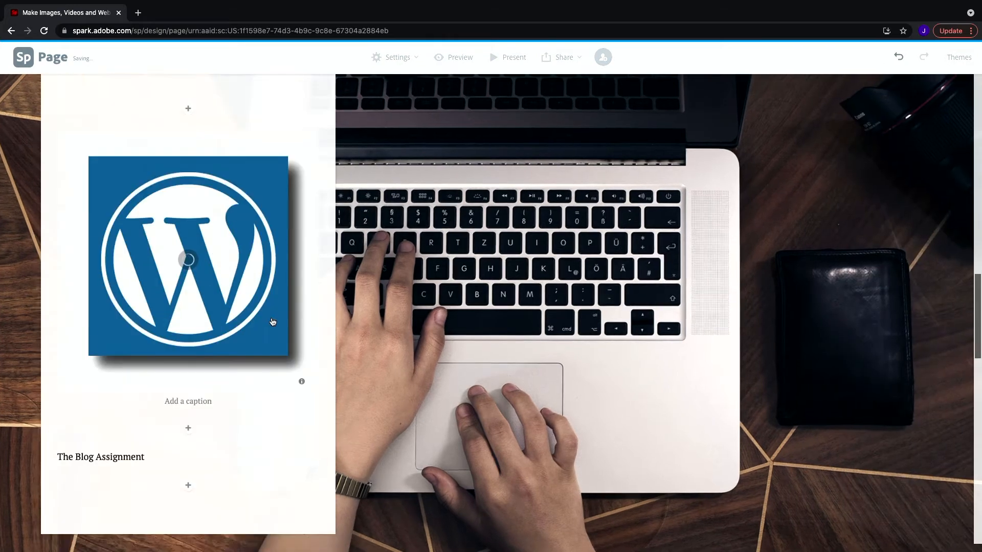
scroll(271, 319, "up", 2)
Add a text line 'Here is what I did....' below 'The Blog Assignment'.
left_click(188, 250)
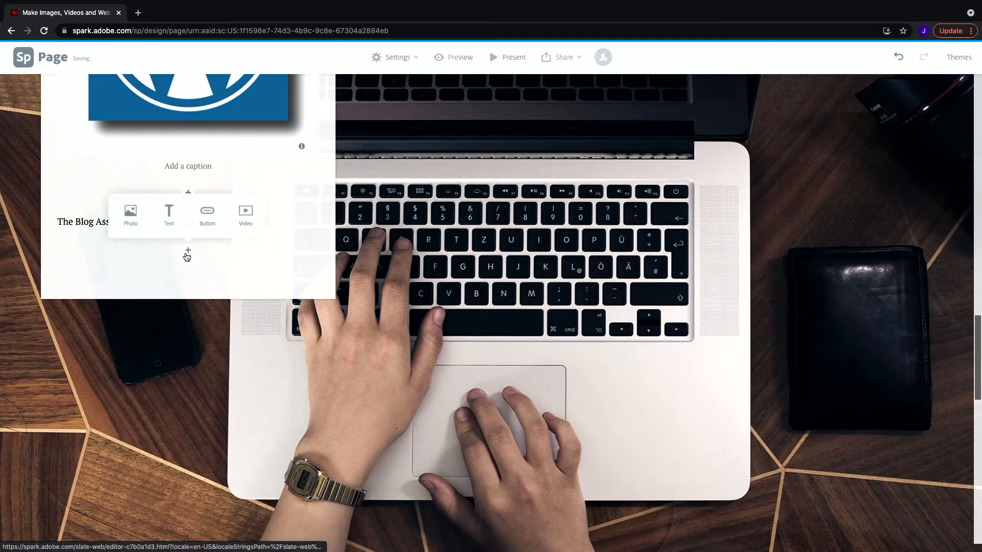
left_click(171, 217)
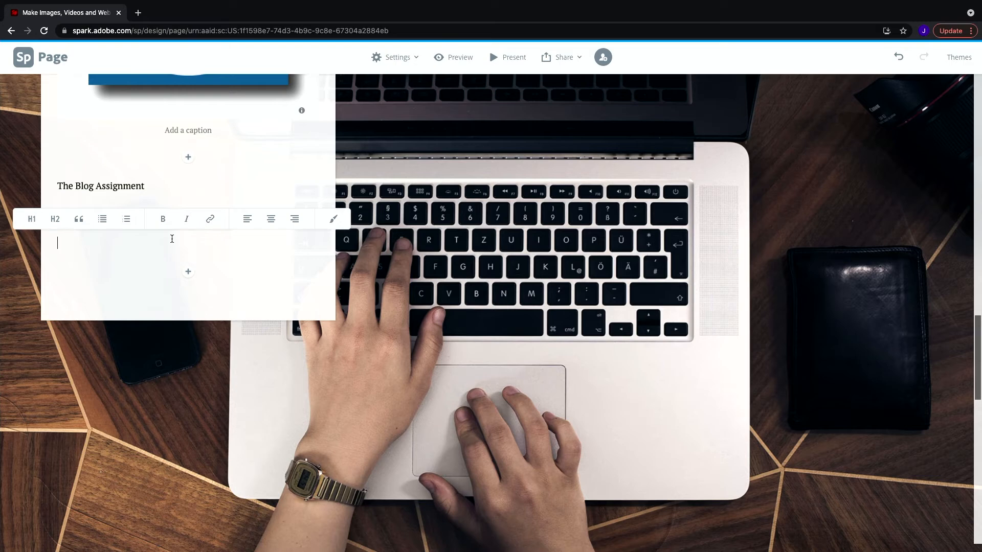
type("Here is what I")
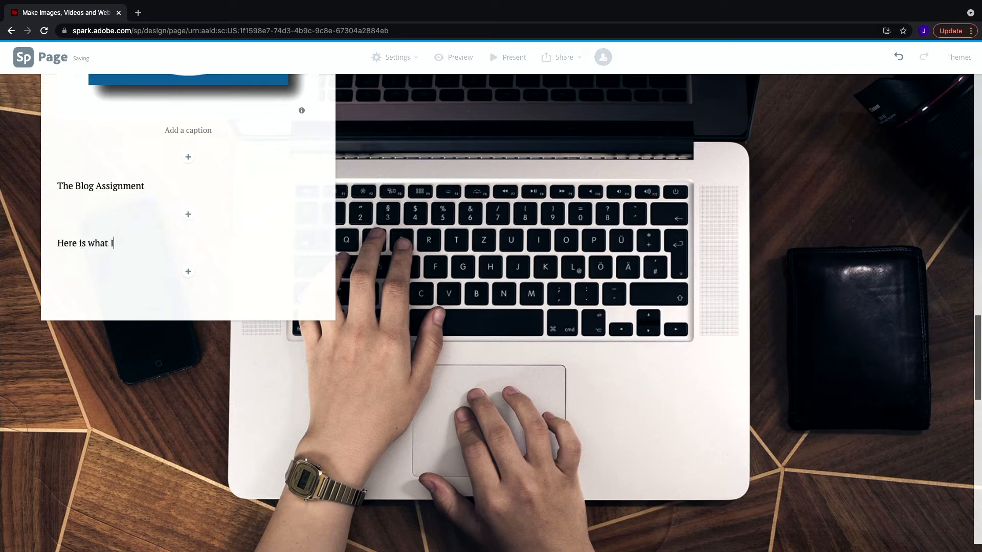
type(" did")
Add another text line 'Here is what I learned...' below it.
left_click(187, 272)
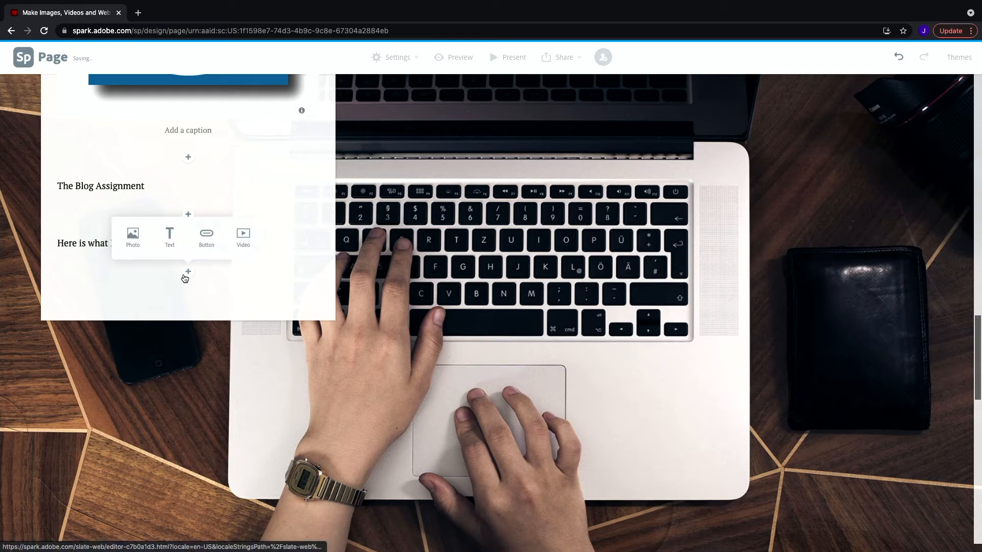
left_click(171, 246)
type("Here is w")
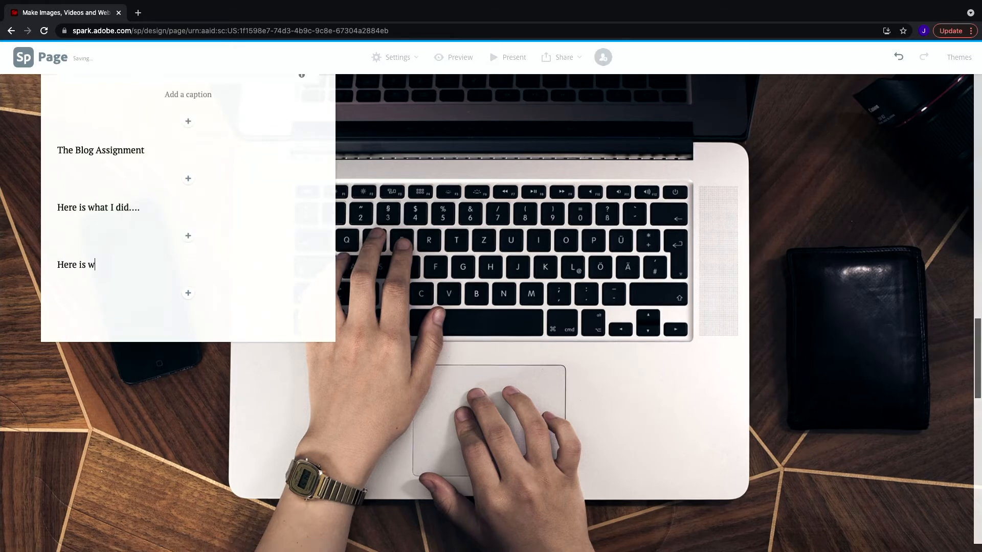
type("hat I learned...")
scroll(237, 138, "up", 1)
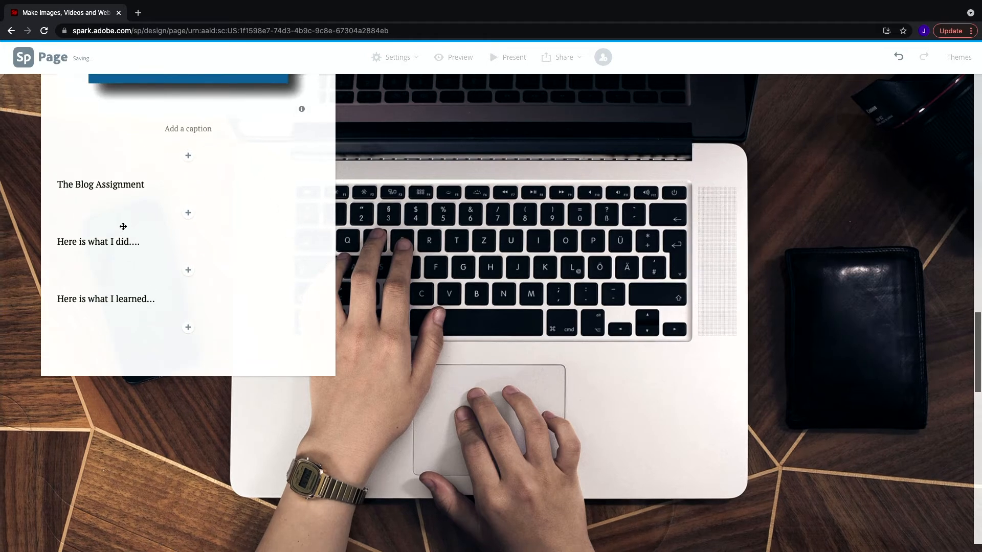
left_click(137, 180)
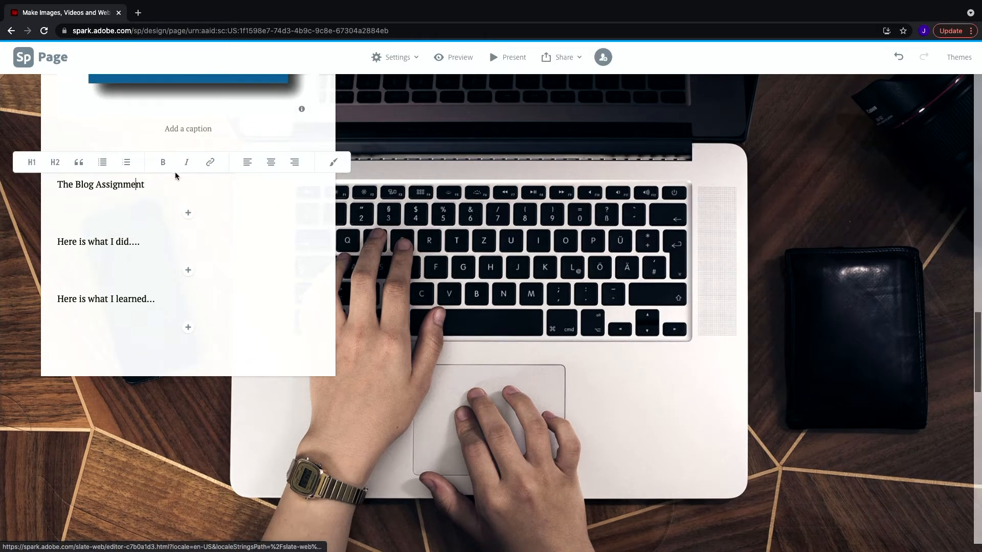
left_click(145, 183)
left_click_drag(145, 184, 55, 183)
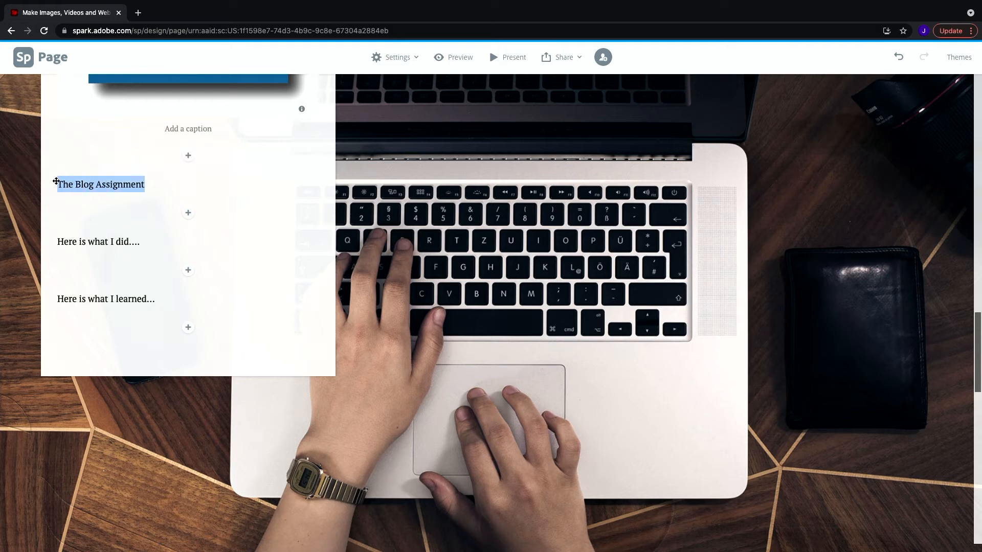
left_click(212, 164)
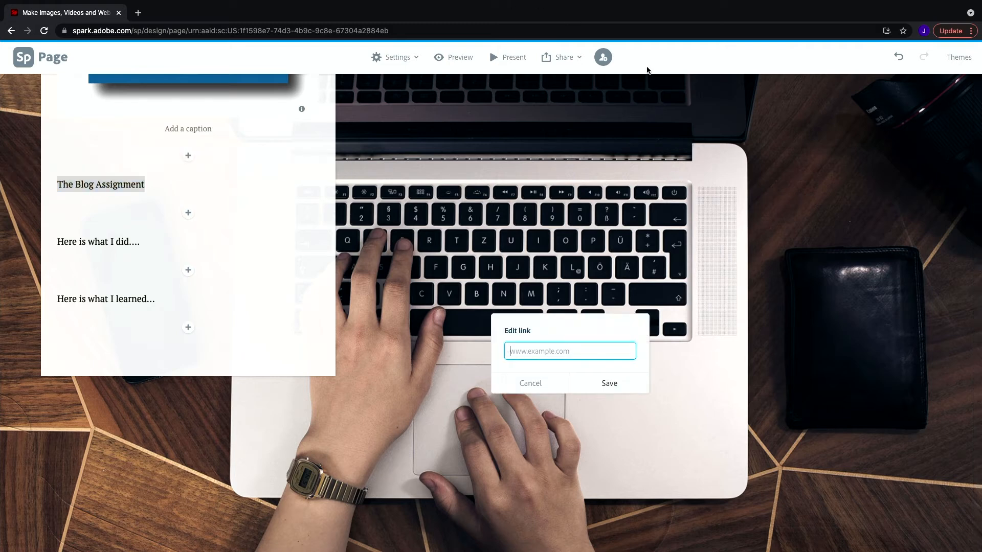
Switch to Safari to view the Weebly portfolio site's address, then return to the page editor.
left_click(466, 547)
mouse_move(468, 551)
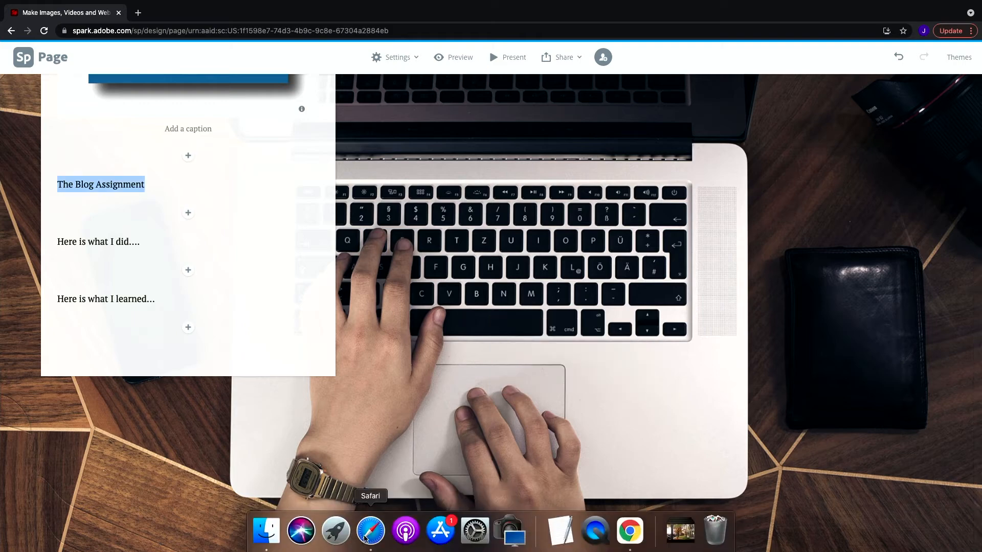
left_click(365, 539)
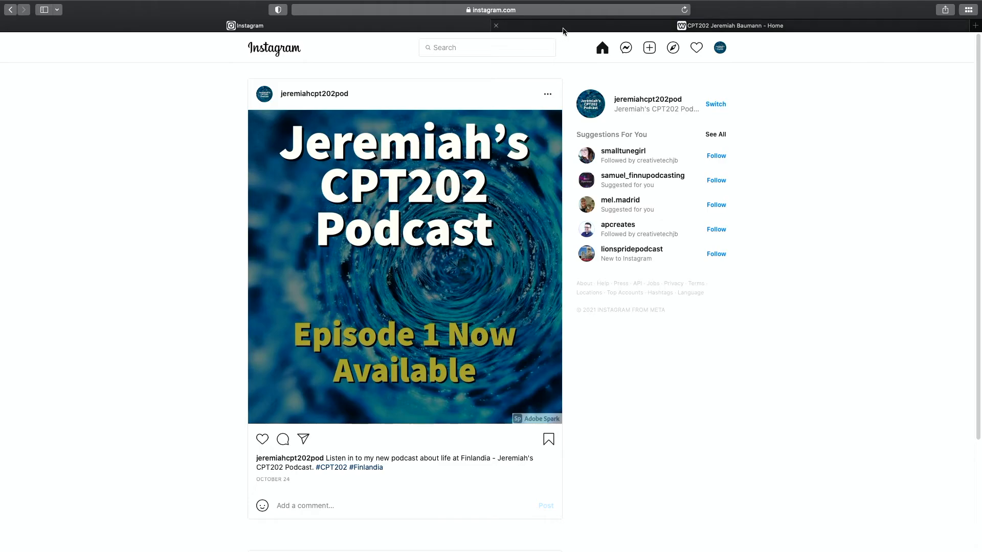
left_click(566, 29)
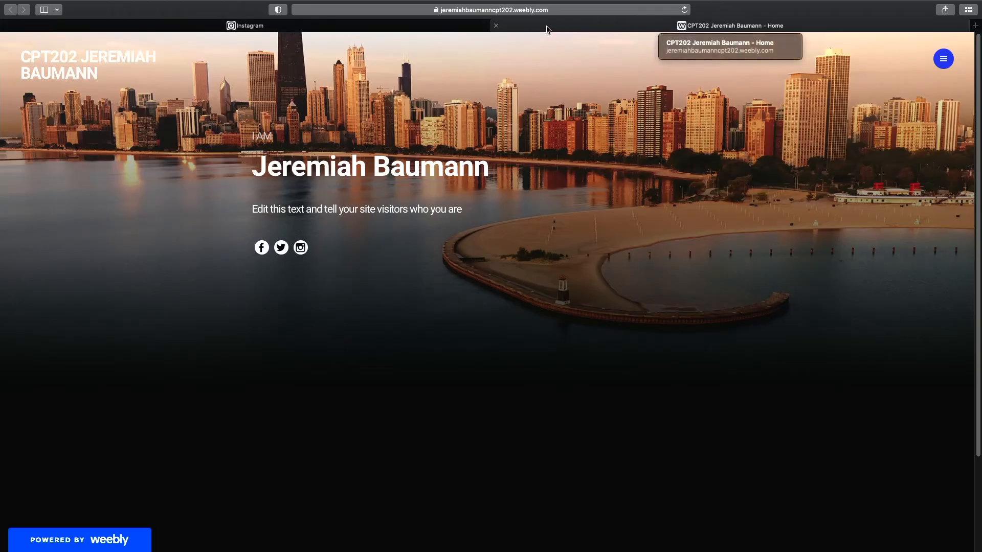
left_click(552, 11)
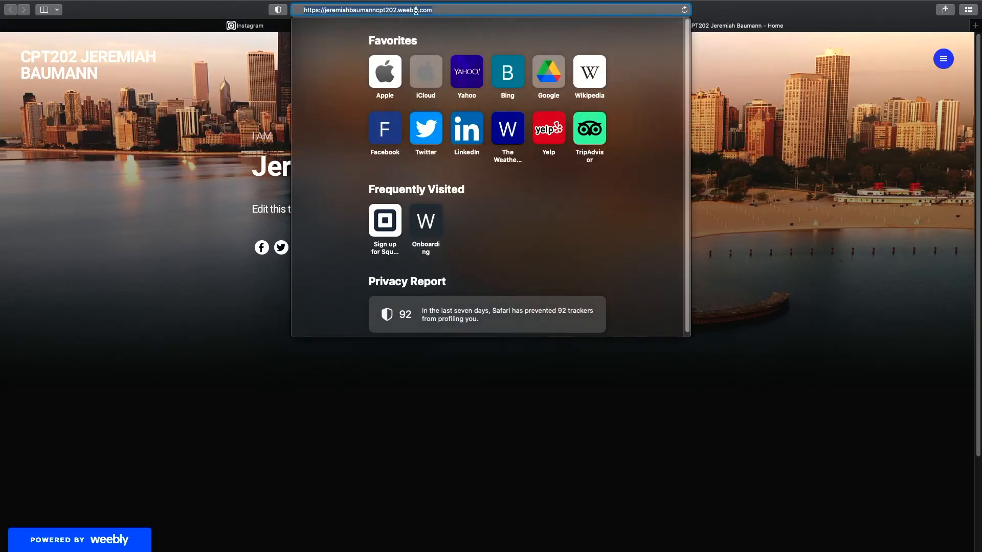
left_click(951, 182)
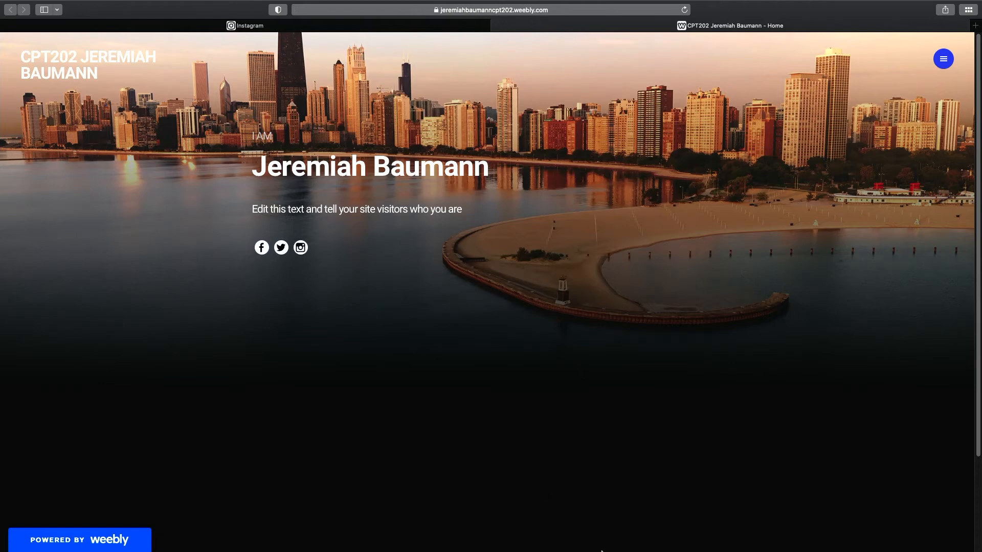
mouse_move(602, 550)
left_click(629, 528)
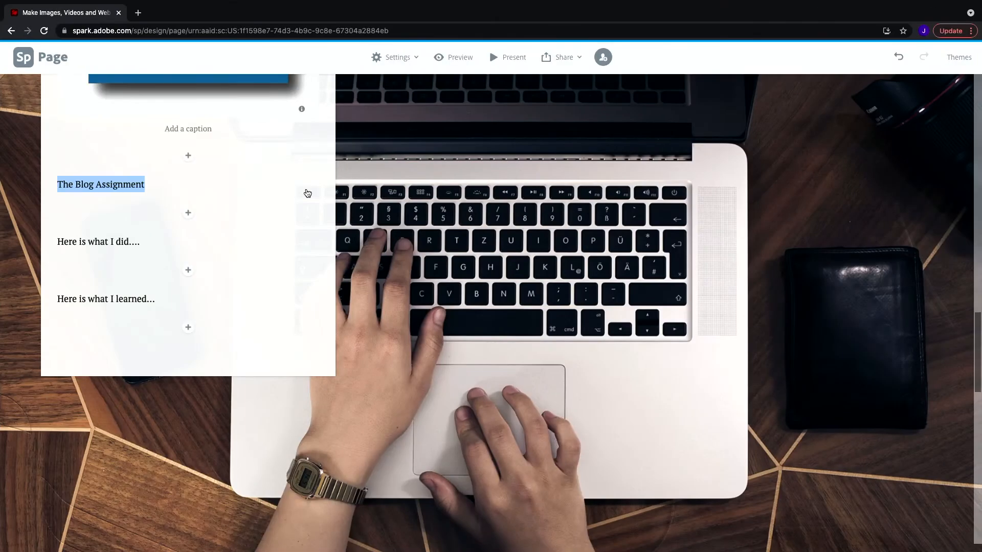
left_click(132, 192)
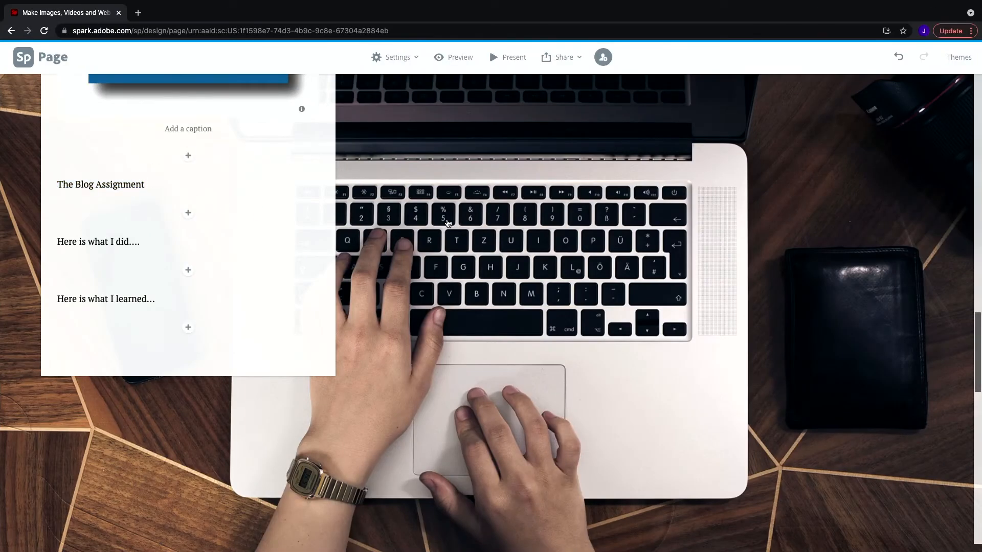
Add the text 'Web Design Project' to the second glideshow slide with the code photo.
scroll(600, 209, "up", 10)
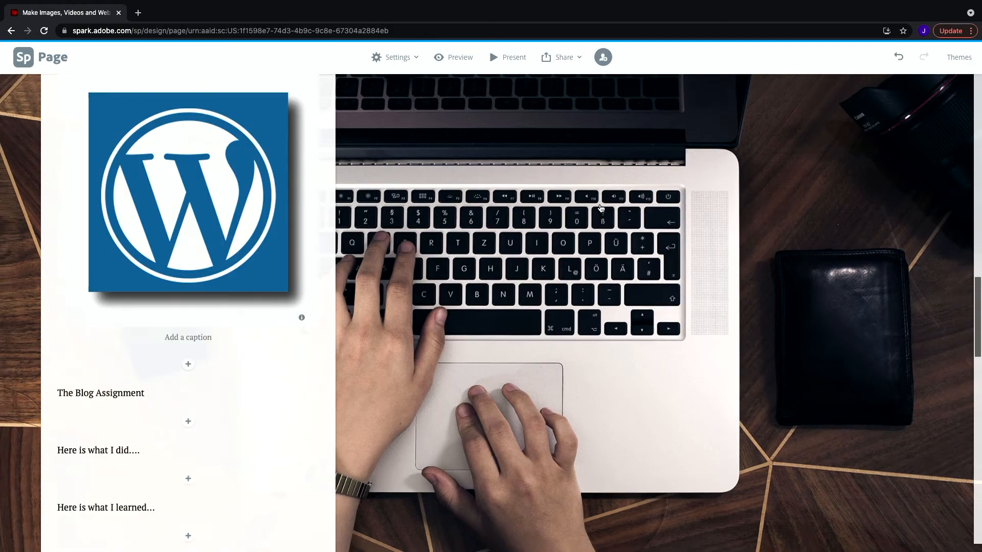
scroll(556, 201, "down", 10)
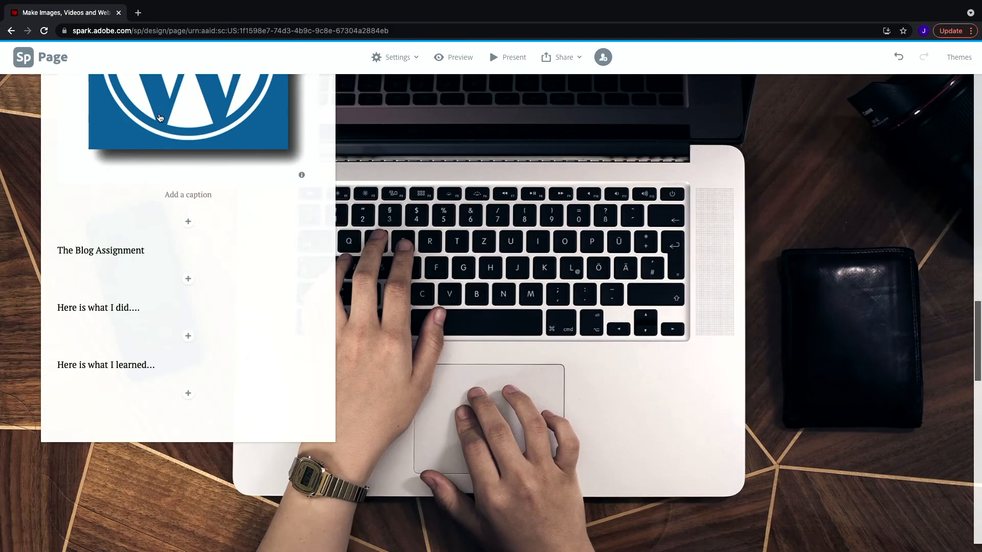
scroll(134, 248, "down", 10)
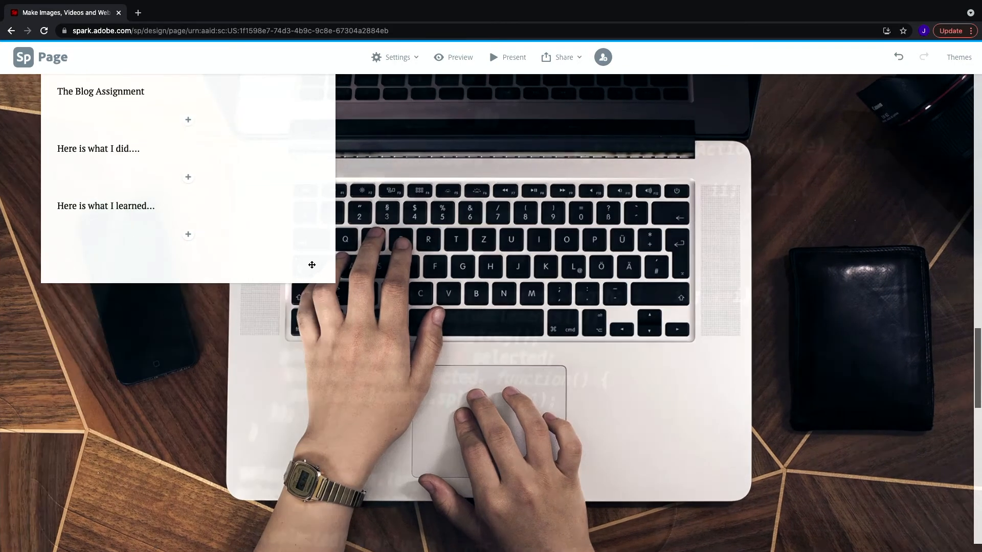
scroll(315, 264, "up", 4)
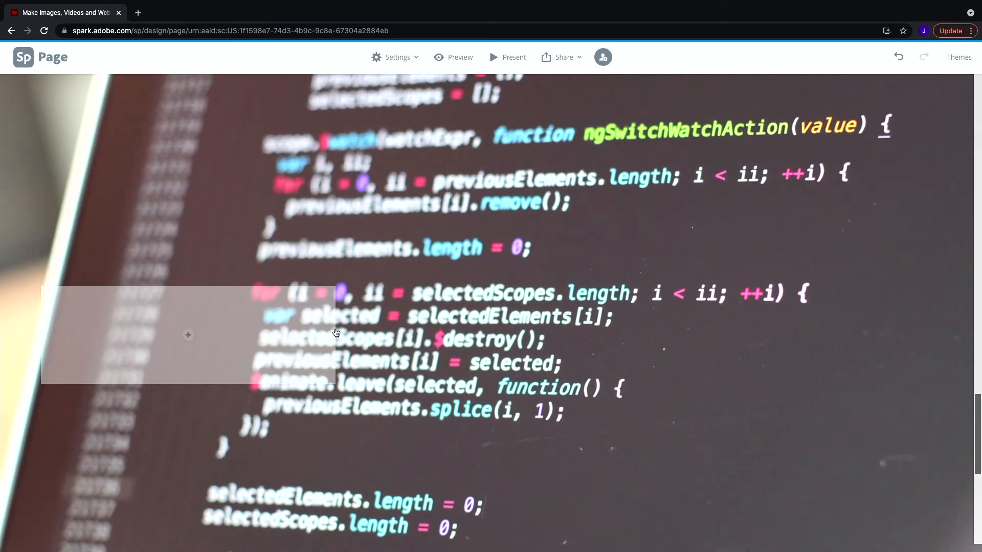
left_click(189, 334)
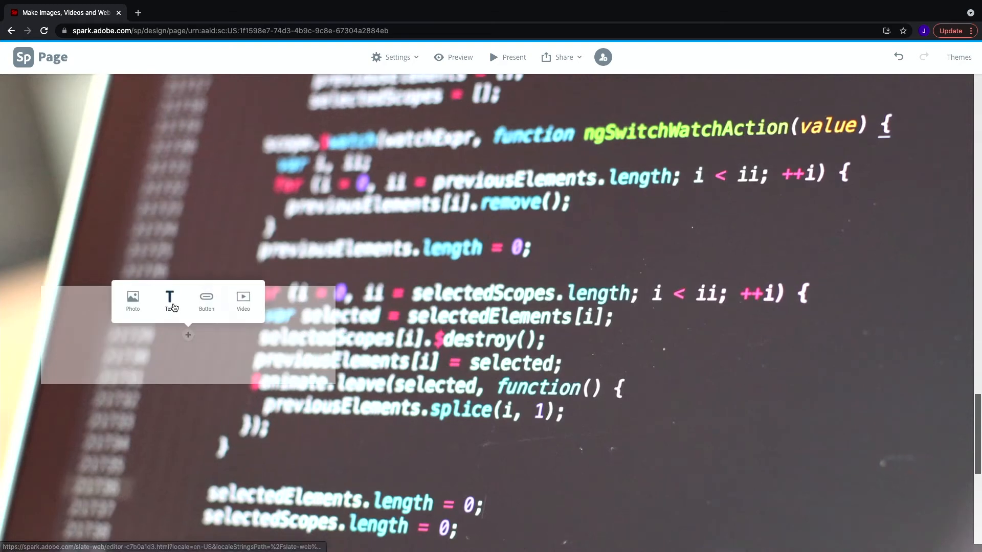
left_click(170, 301)
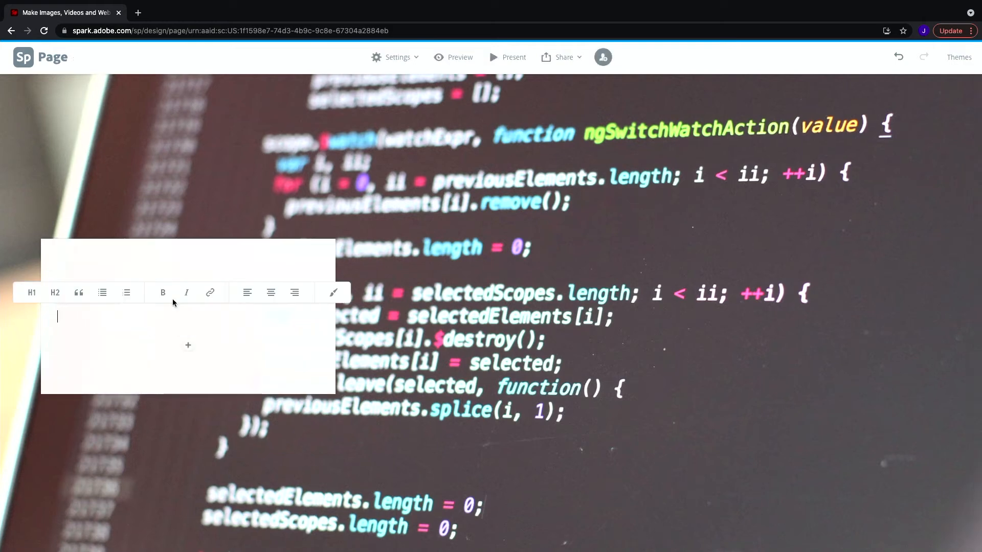
type("web Design Project")
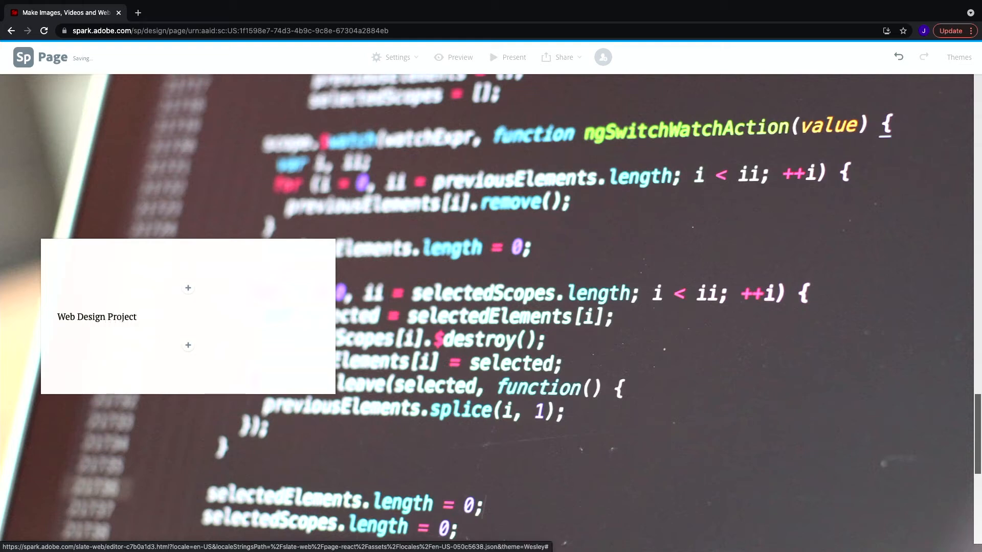
Link the 'Web Design Project' text to the Weebly portfolio site's URL.
left_click_drag(135, 317, 39, 305)
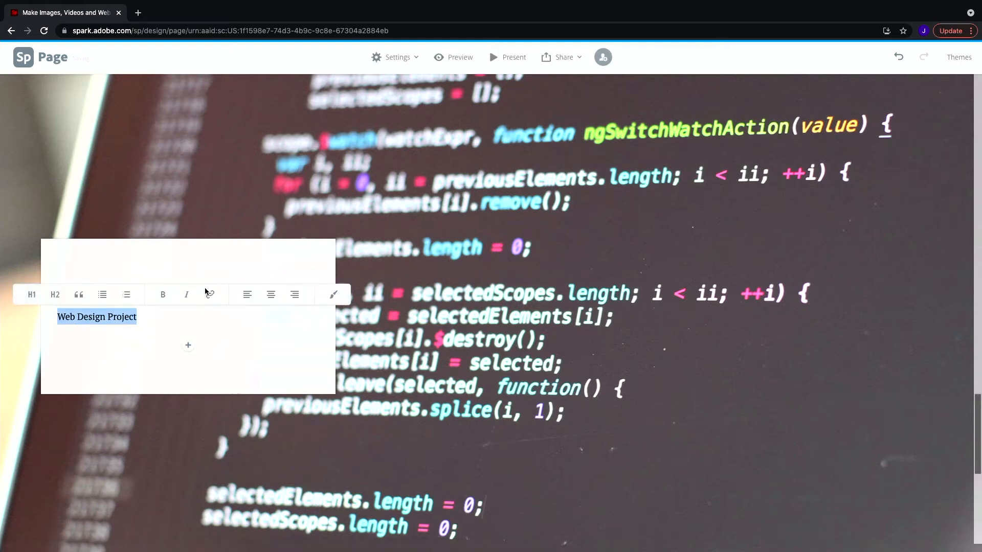
left_click(207, 293)
type("http://jeremiahbaumann")
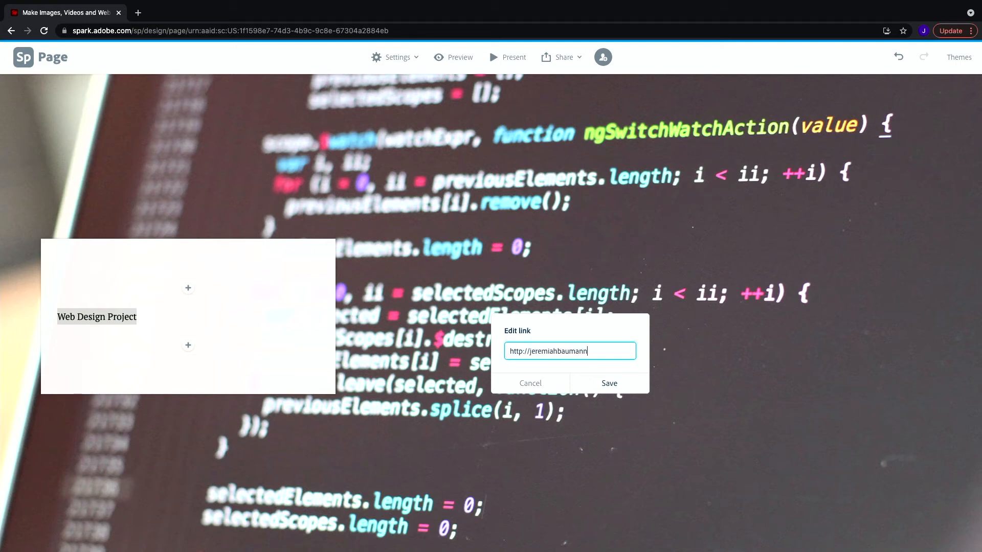
type("202.weebly.com")
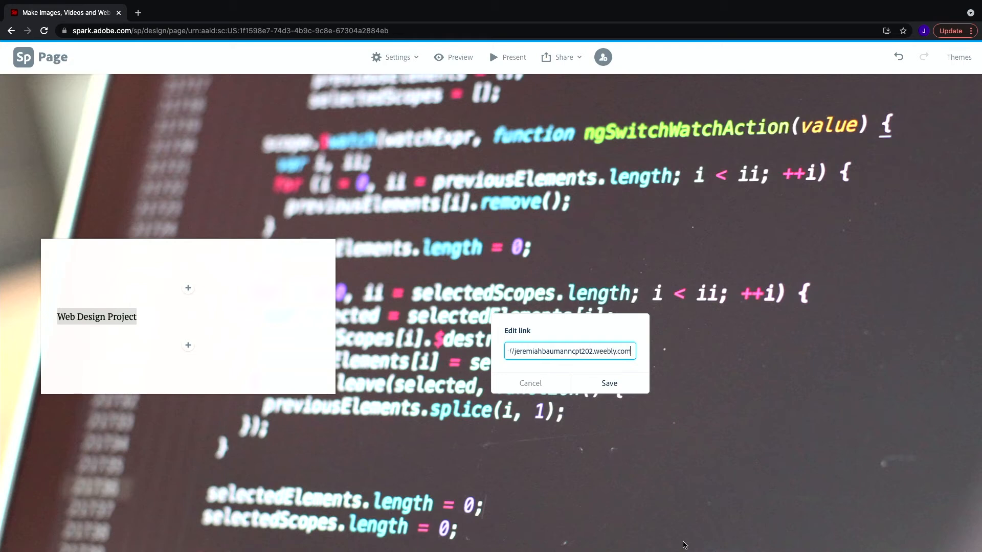
left_click(608, 384)
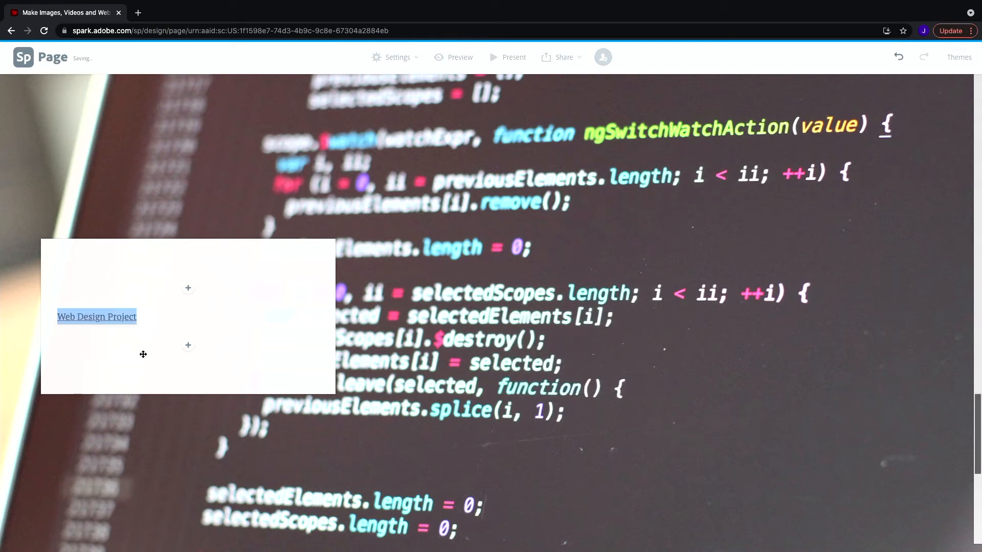
Add the text 'Here is what I did...' below 'Web Design Project' on the second slide.
left_click(194, 349)
left_click(171, 309)
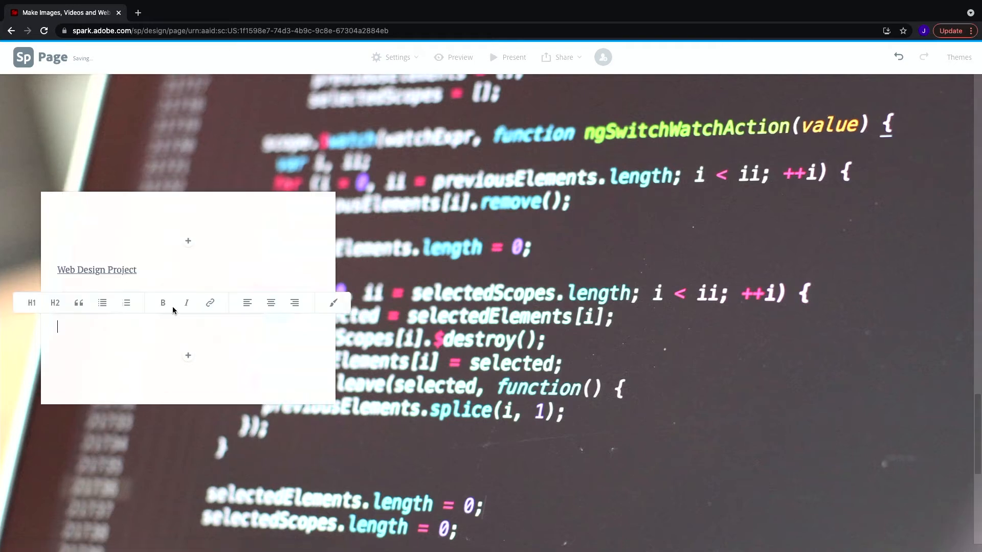
type("Here is what I d")
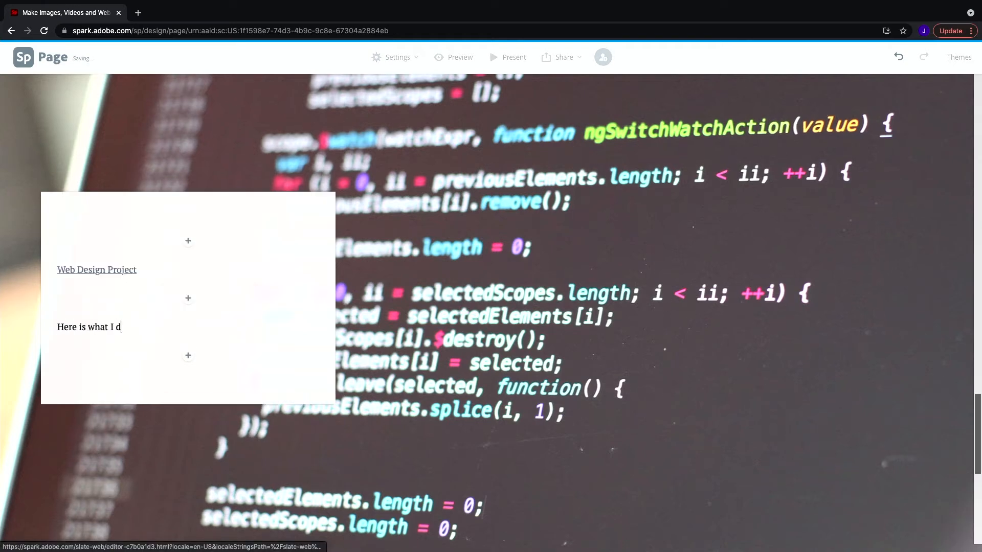
type("id...")
Add another text line 'Here is what I learned...' below it.
left_click(187, 355)
left_click(170, 329)
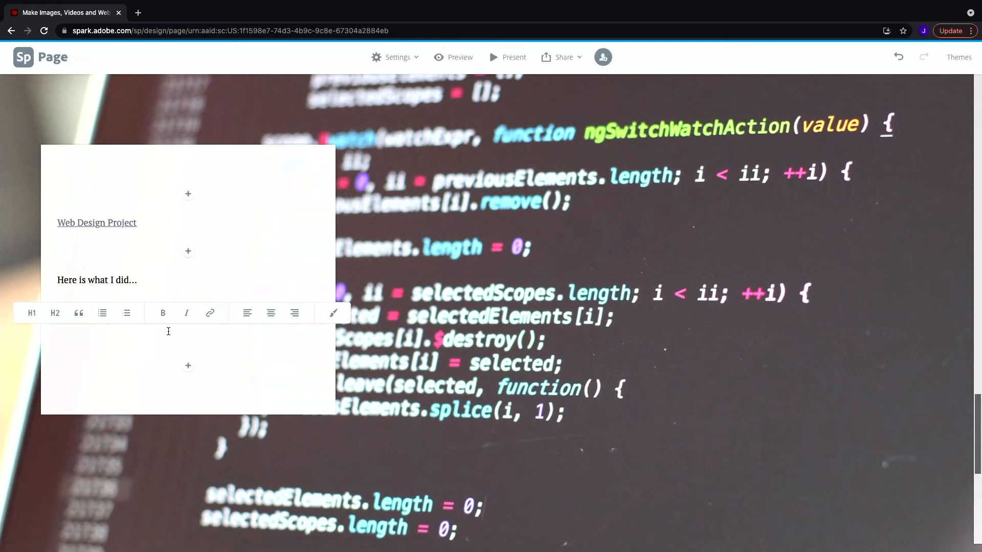
type("Here is what I learned...")
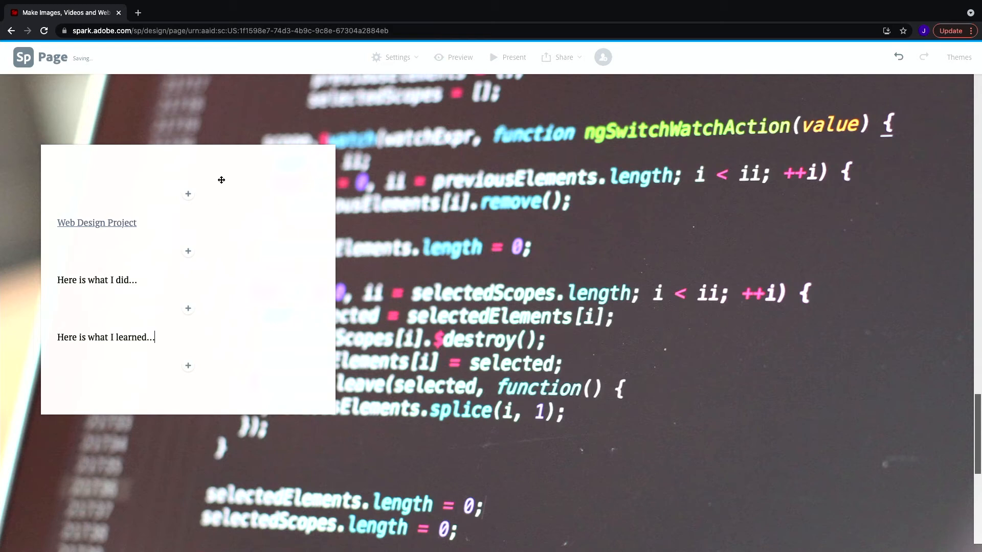
Insert a free photo of an iMac, found by searching 'Website', above the 'Web Design Project' text.
left_click(188, 194)
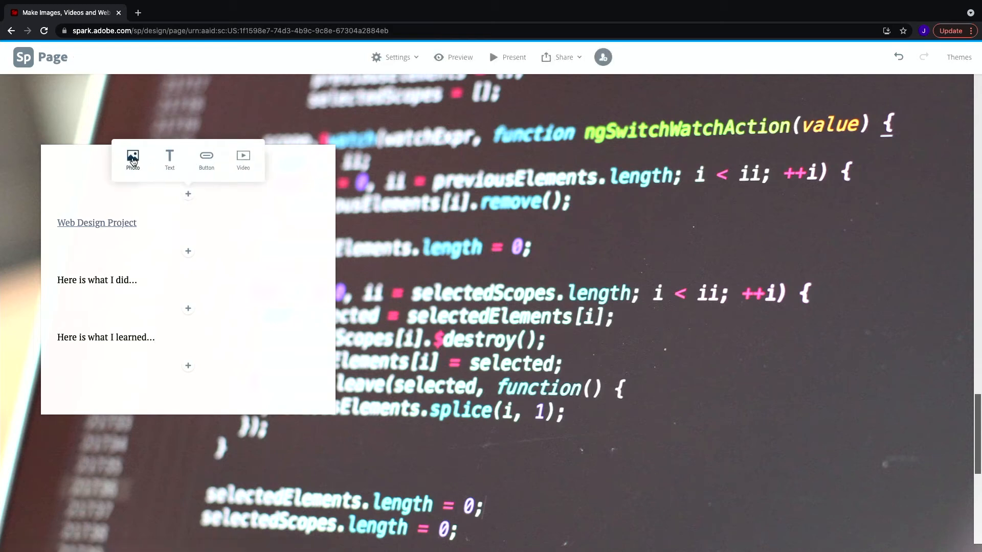
left_click(133, 160)
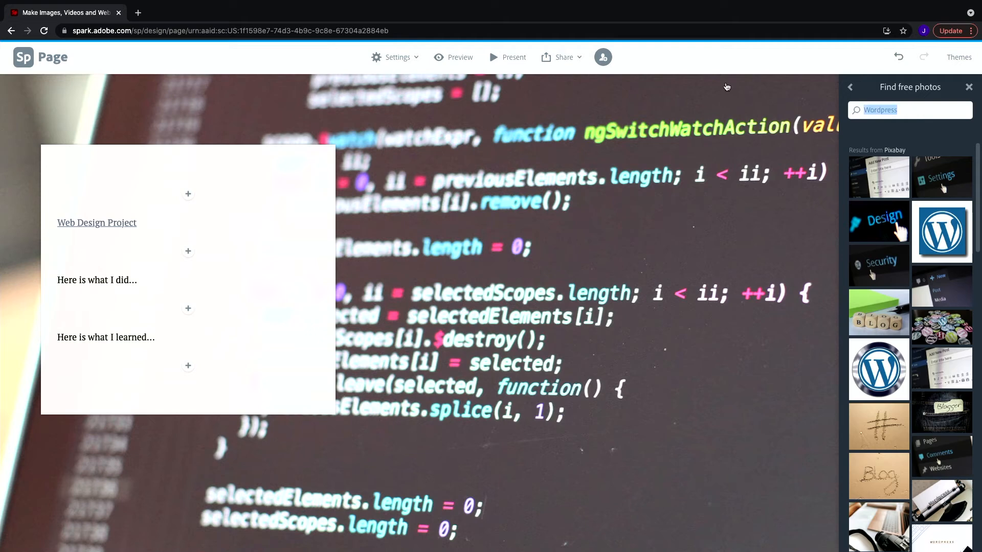
type("Website")
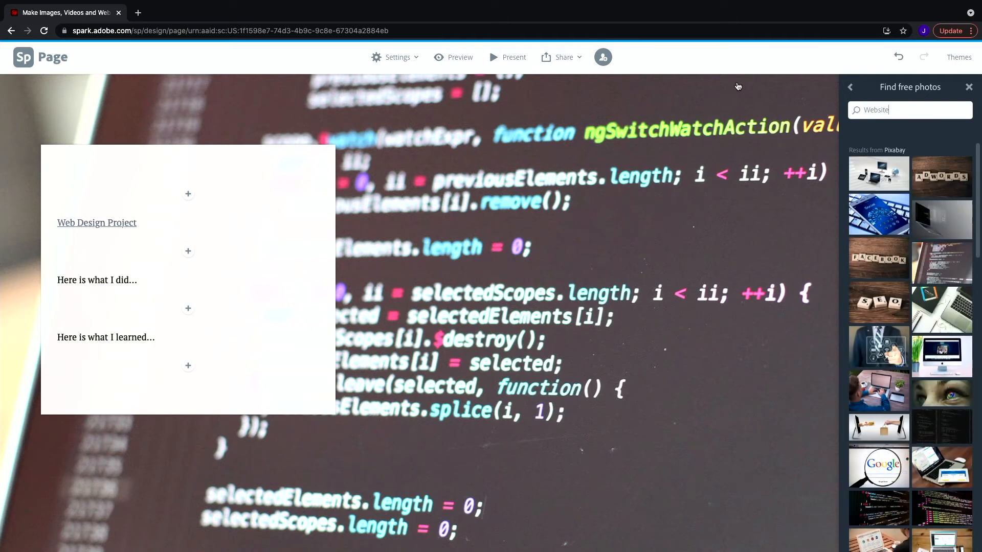
left_click(946, 372)
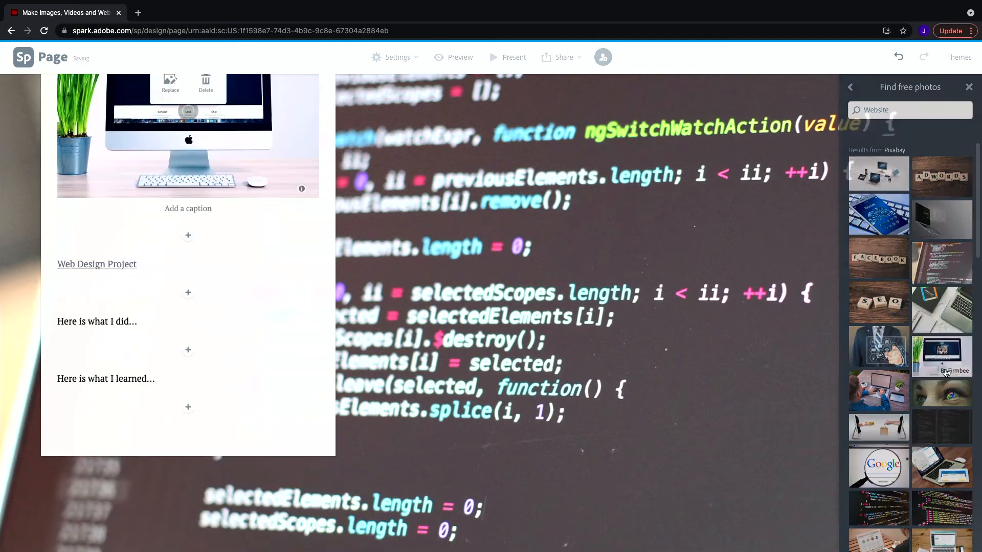
Scroll through the page from the title down to the second slide to review the content.
scroll(484, 277, "up", 7)
scroll(484, 277, "up", 10)
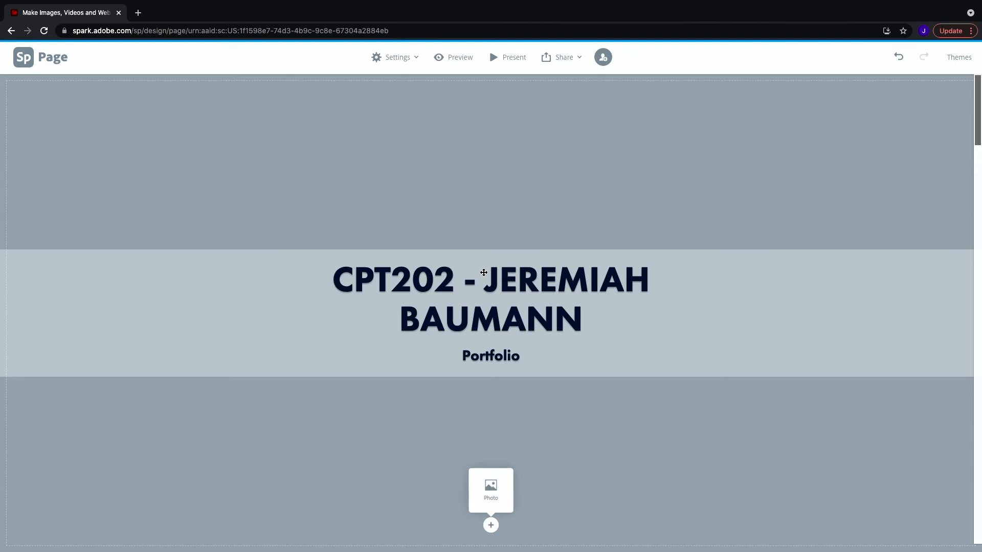
scroll(484, 272, "down", 3)
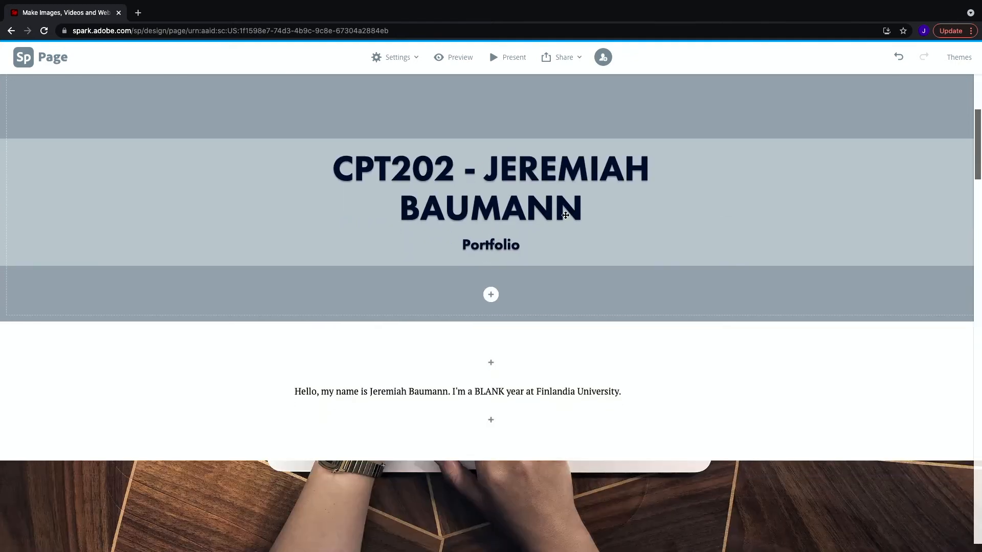
scroll(565, 215, "down", 5)
scroll(586, 259, "down", 6)
scroll(300, 228, "down", 5)
scroll(305, 197, "down", 5)
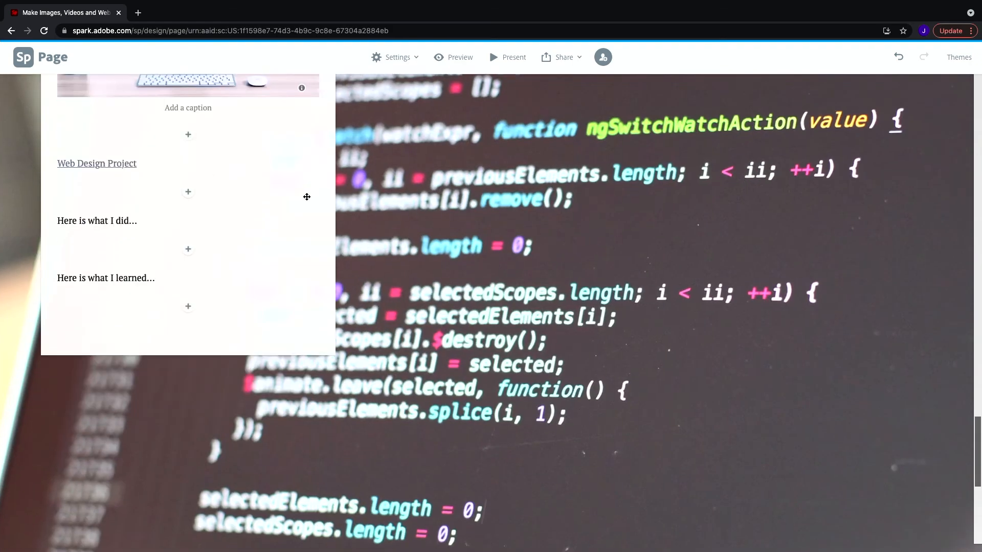
scroll(307, 197, "up", 10)
scroll(579, 309, "down", 7)
Move the second slide's text box to the right side of the slide.
mouse_move(592, 298)
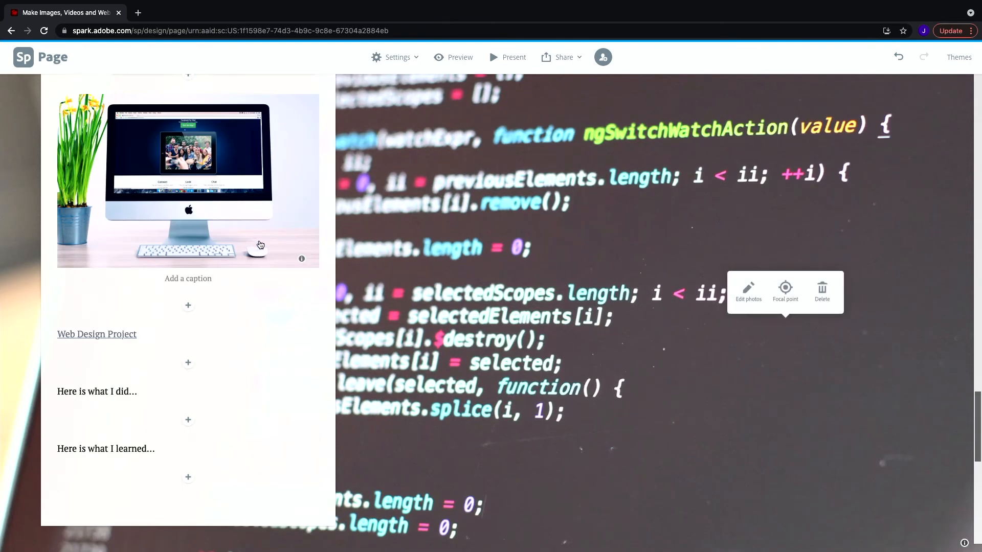
scroll(289, 237, "up", 6)
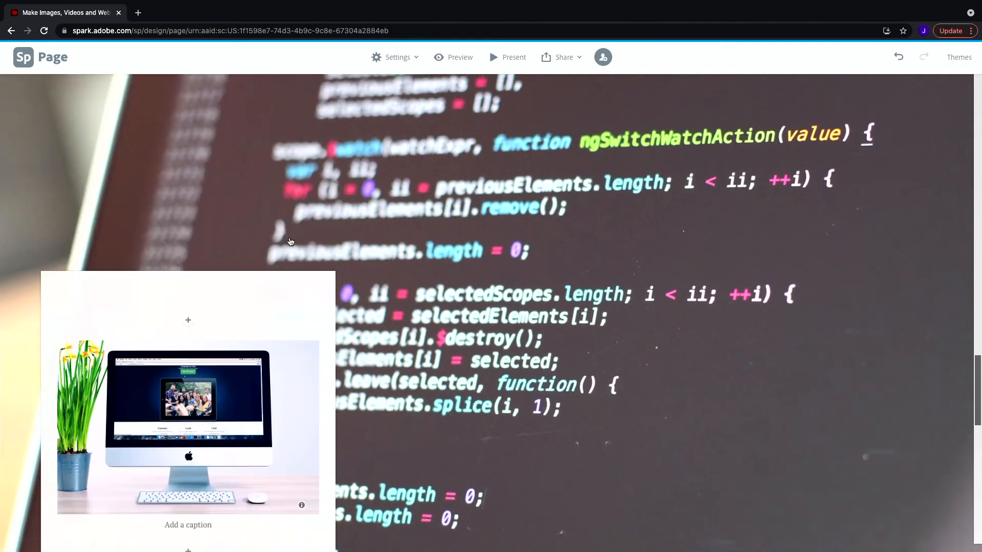
left_click_drag(306, 367, 894, 373)
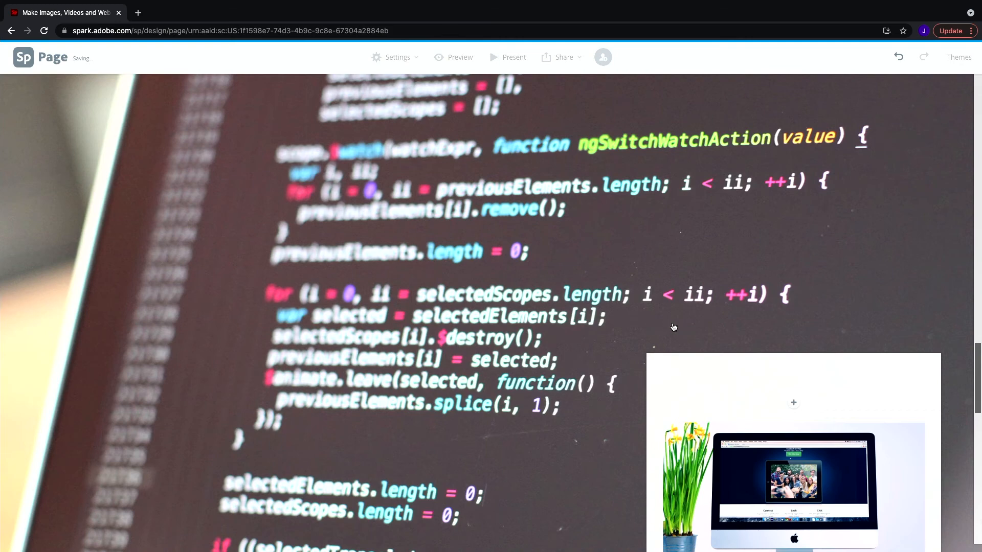
Add the closing text 'Overall in CPT202 - I...' below the last slide.
scroll(674, 327, "down", 2)
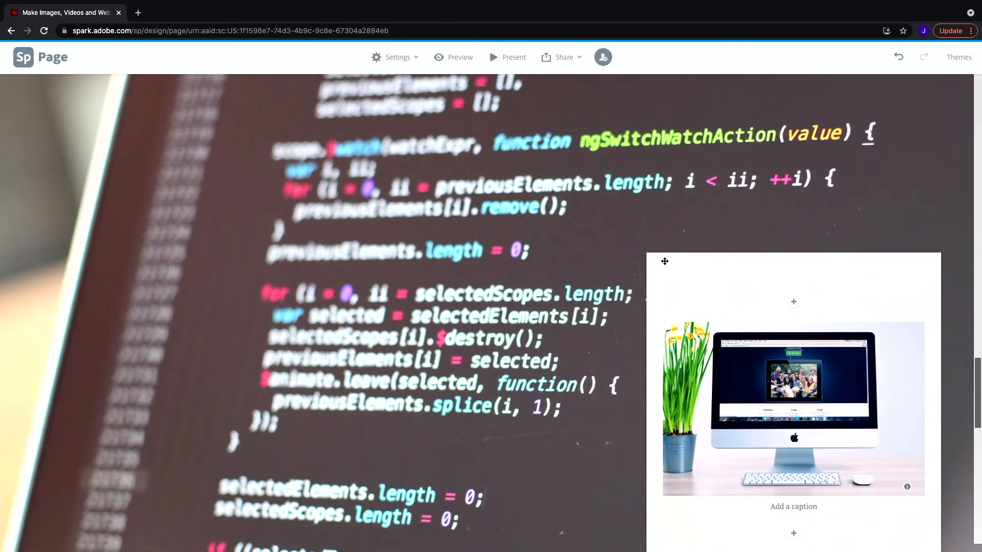
scroll(665, 258, "up", 15)
scroll(658, 253, "down", 20)
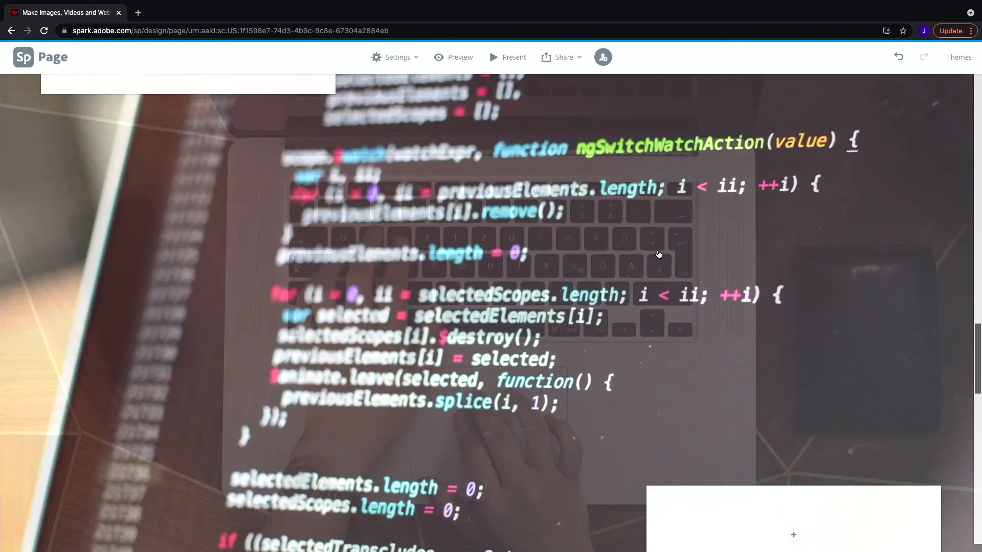
scroll(657, 252, "down", 5)
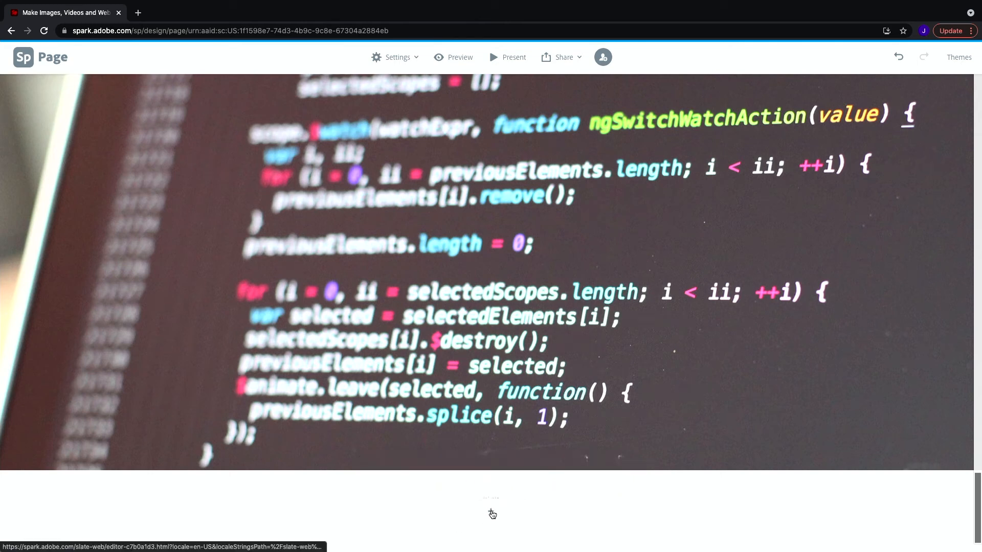
left_click(417, 474)
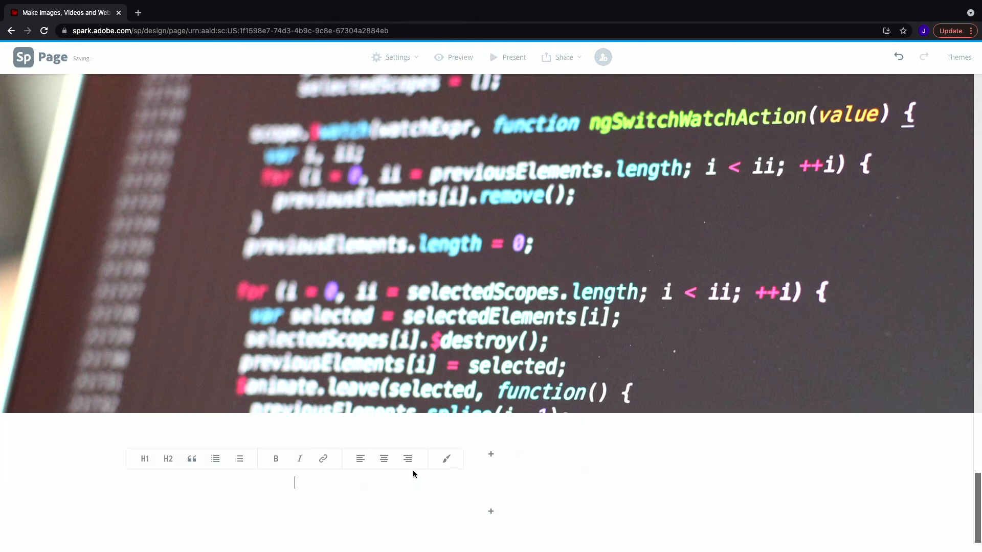
type("Overa")
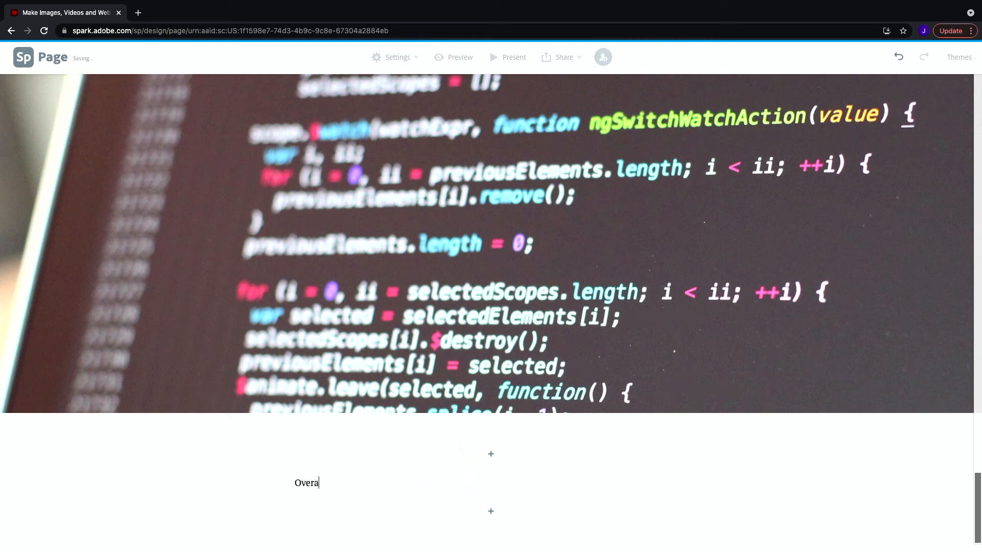
type("ll in CPT202 - I...")
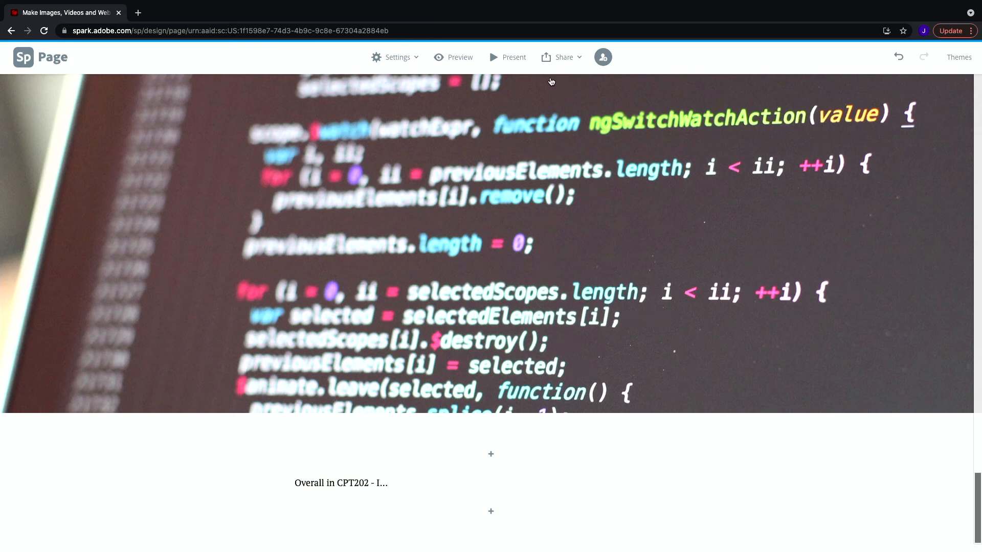
Start publishing the page and fix the capitalisation of the surname in the story title.
left_click(573, 57)
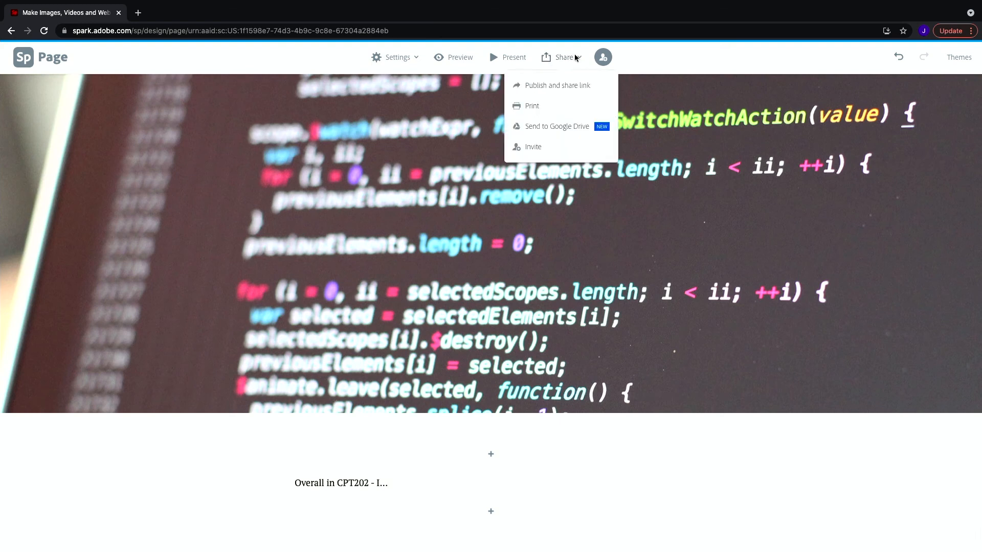
left_click(558, 88)
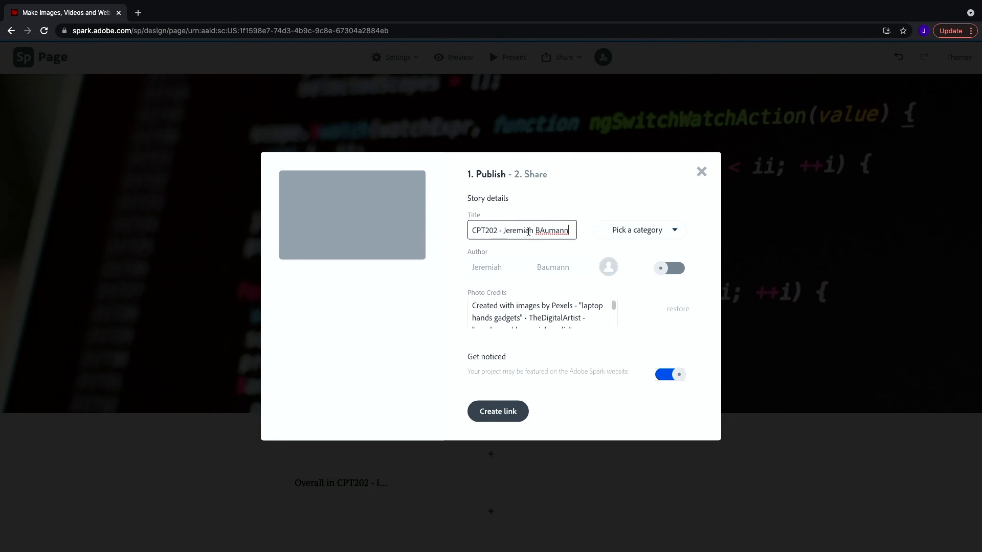
left_click(544, 230)
key("BackSpace")
type("a")
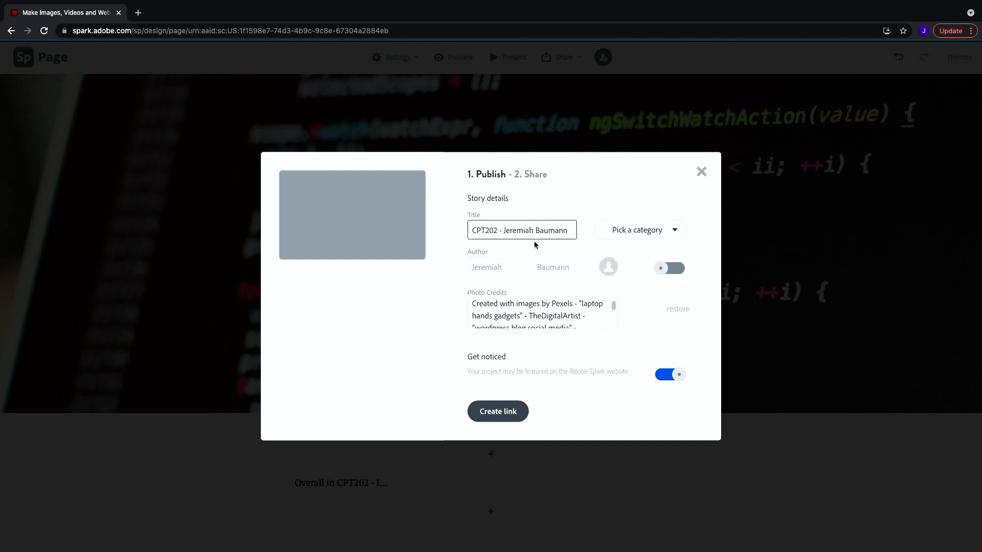
Publish the page with Get noticed turned off and copy its shareable link.
left_click(659, 374)
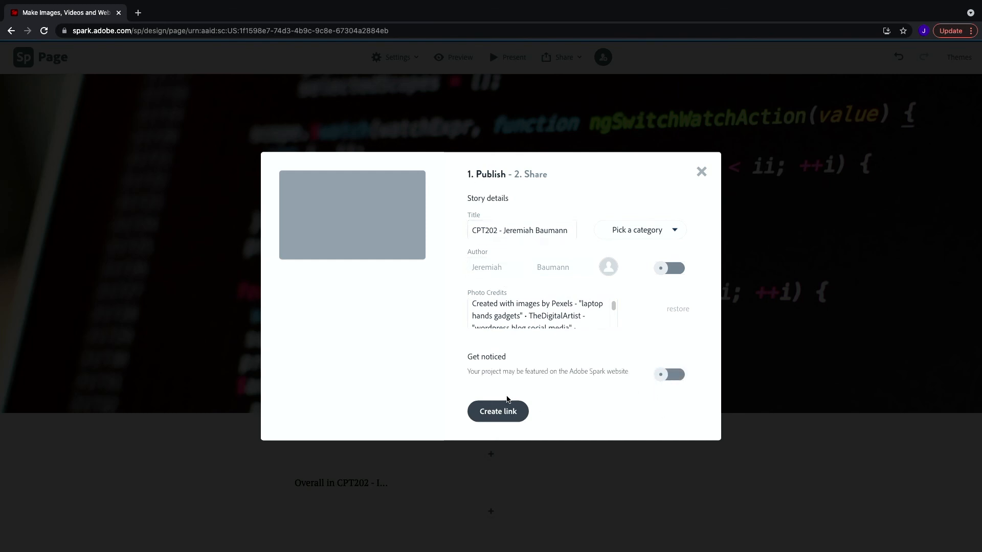
left_click(499, 413)
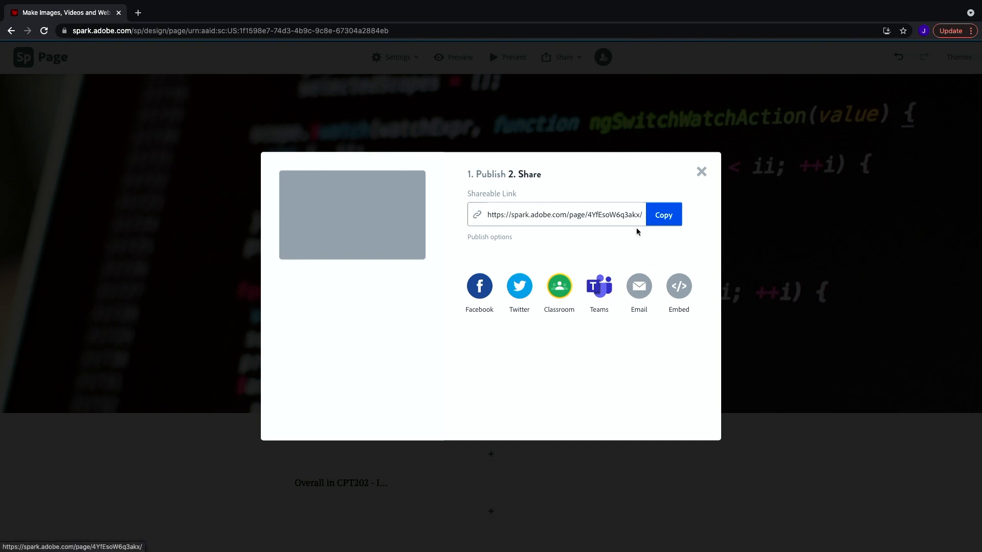
left_click(669, 217)
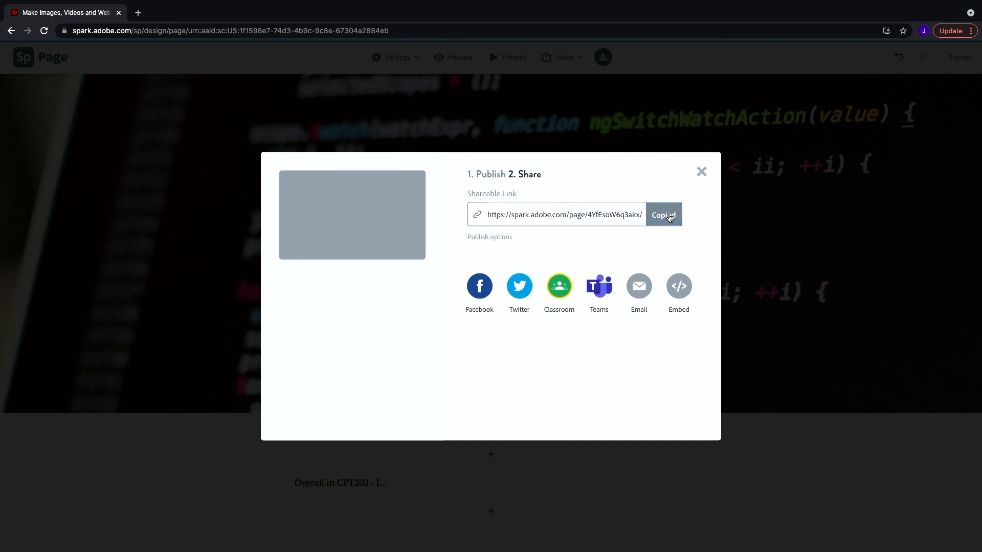